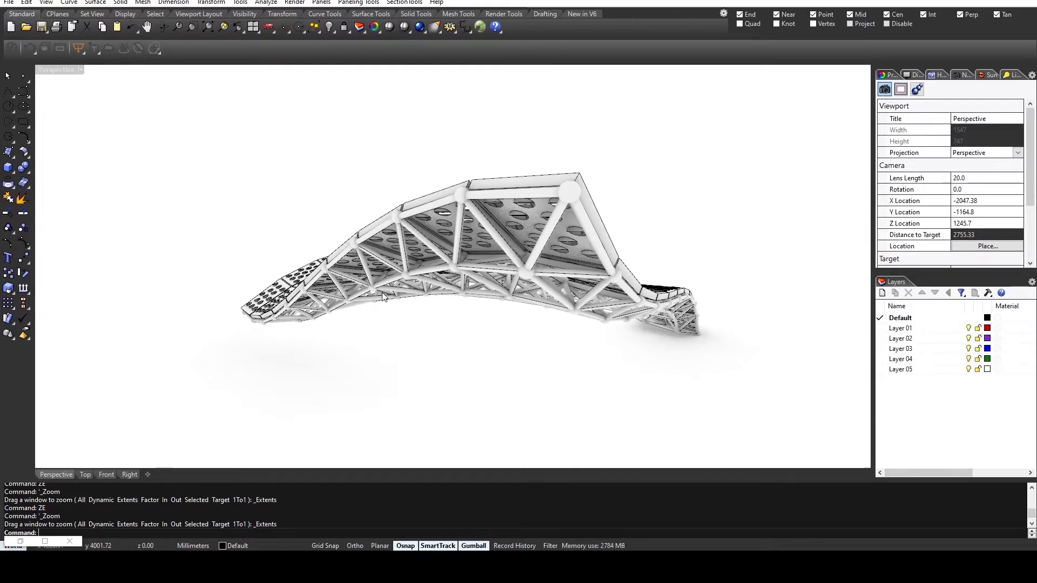
# Orbit the Perspective view to see the perforated, wave-shaped canopy panels from above
pyautogui.moveTo(623, 313); pyautogui.dragTo(346, 216, button='right')
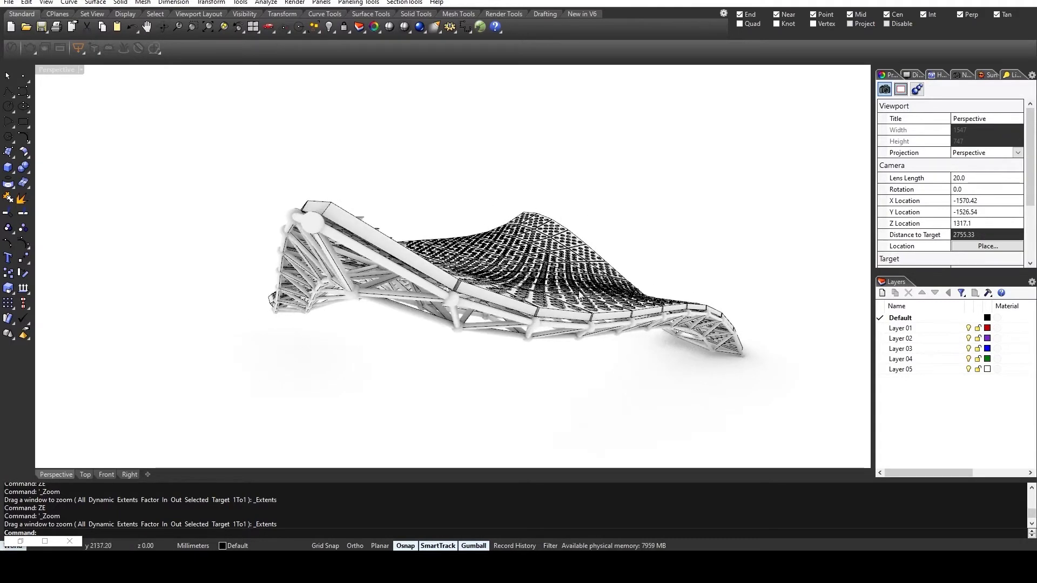
# Hide the perforated panels with H, then orbit around the bare triangulated space frame
pyautogui.click(433, 279)
pyautogui.write('h')
pyautogui.press('Return')
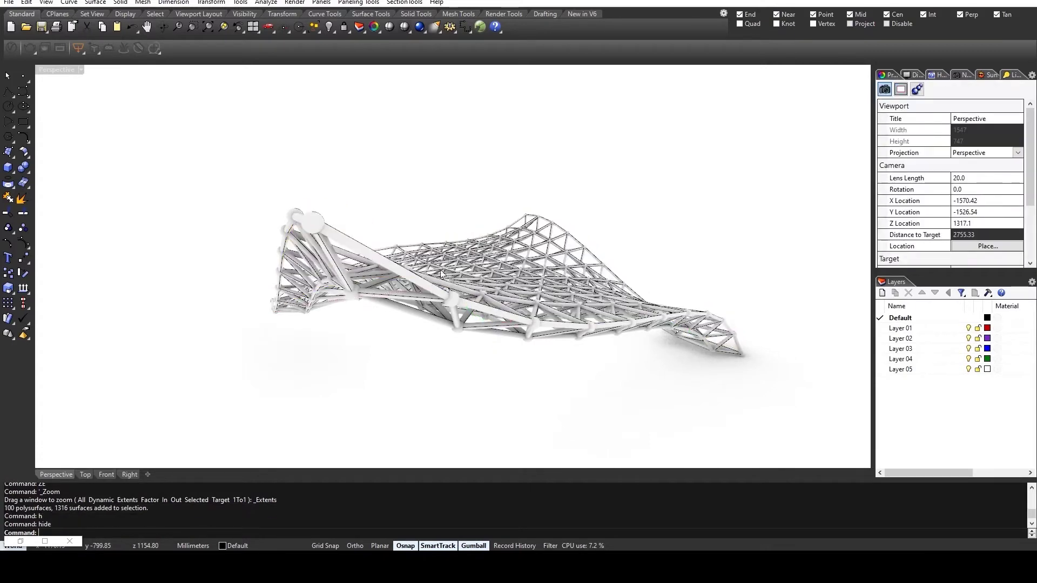
pyautogui.moveTo(434, 276); pyautogui.dragTo(565, 361, button='right')
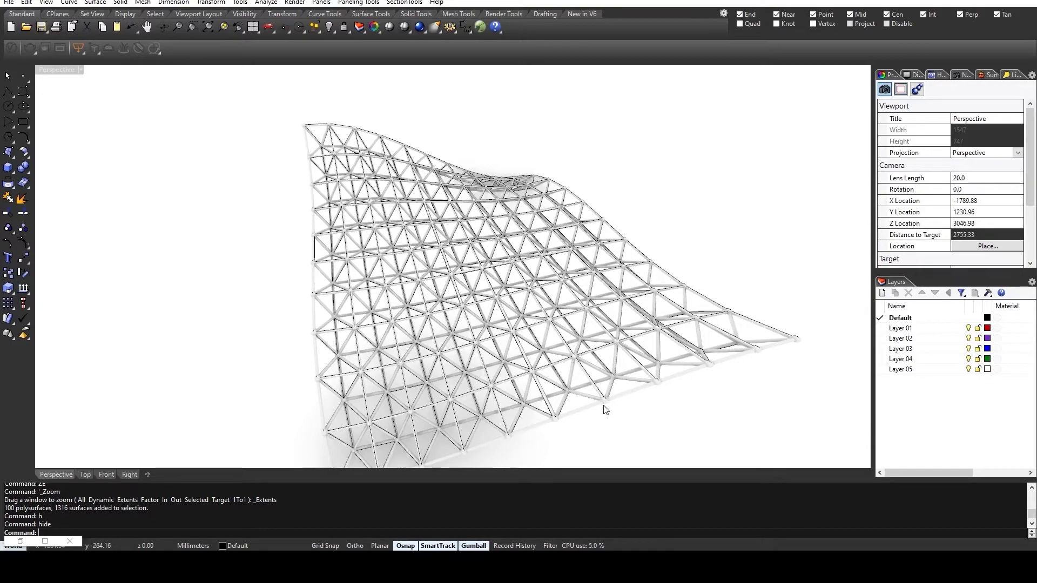
pyautogui.moveTo(605, 408); pyautogui.dragTo(581, 305, button='right')
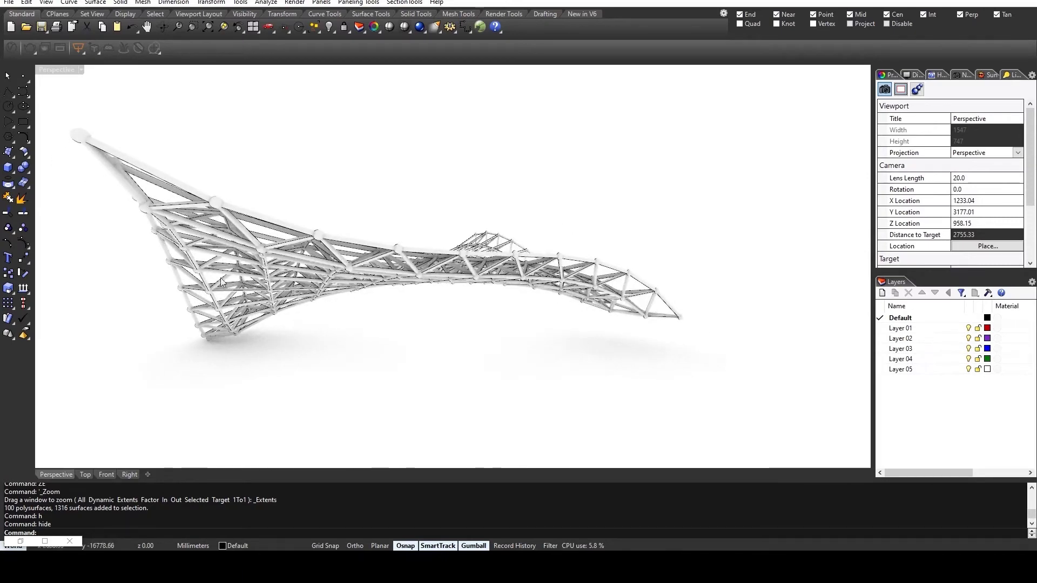
pyautogui.moveTo(204, 301); pyautogui.dragTo(334, 296, button='right')
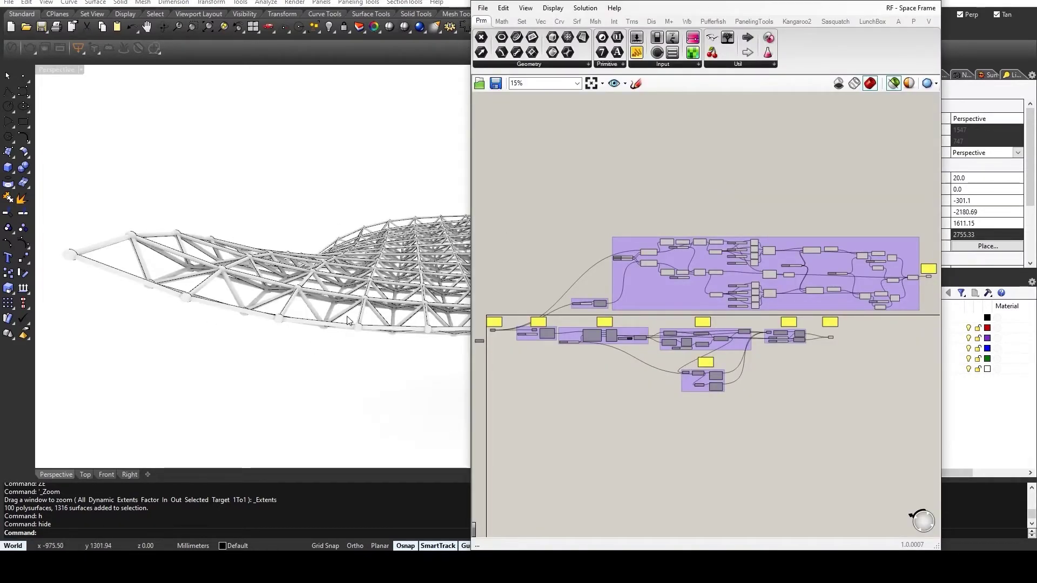
# Move the upper group up, re-hide the window-selected panels, and set Perspective to Ghosted display
pyautogui.moveTo(767, 280); pyautogui.dragTo(767, 223)
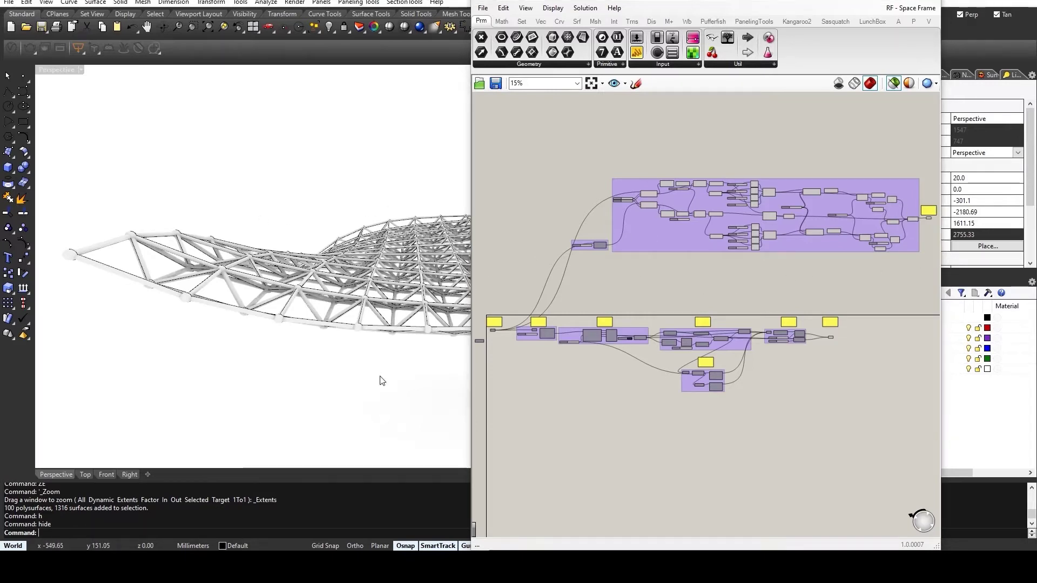
pyautogui.hotkey('ctrl', 'z')
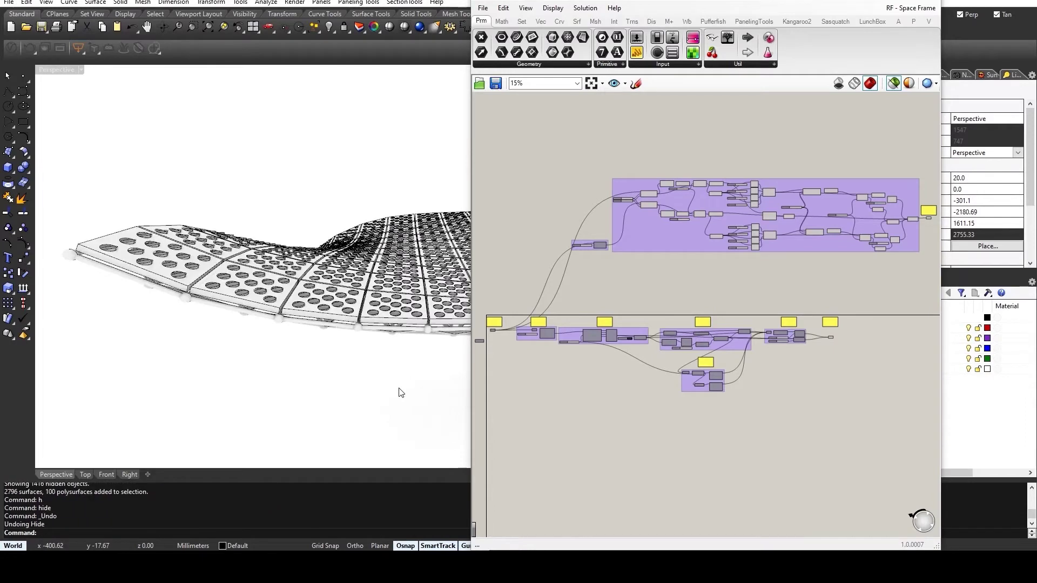
pyautogui.moveTo(400, 392); pyautogui.dragTo(336, 251)
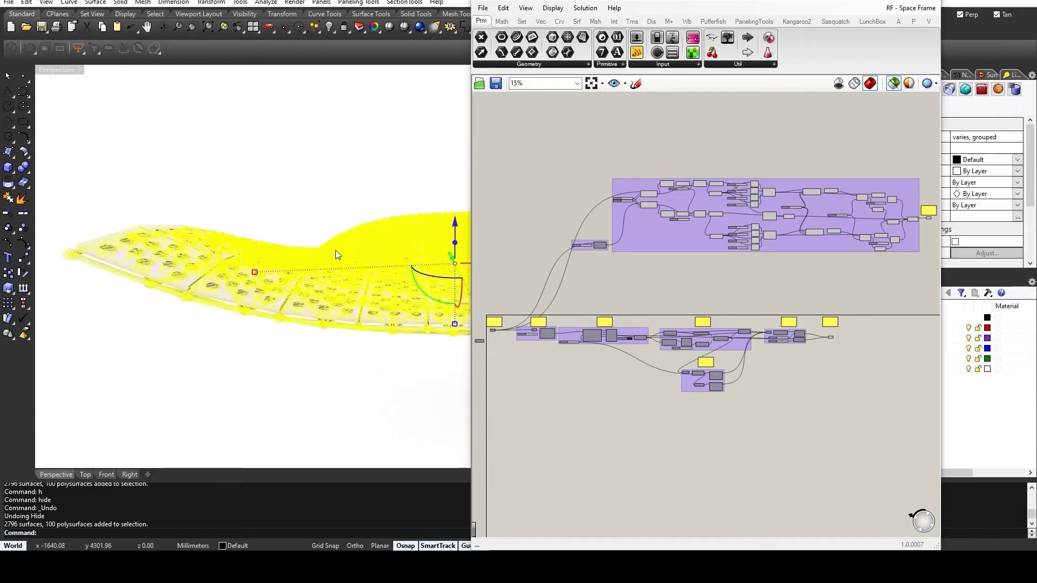
pyautogui.write('h')
pyautogui.press('Return')
pyautogui.click(80, 70)
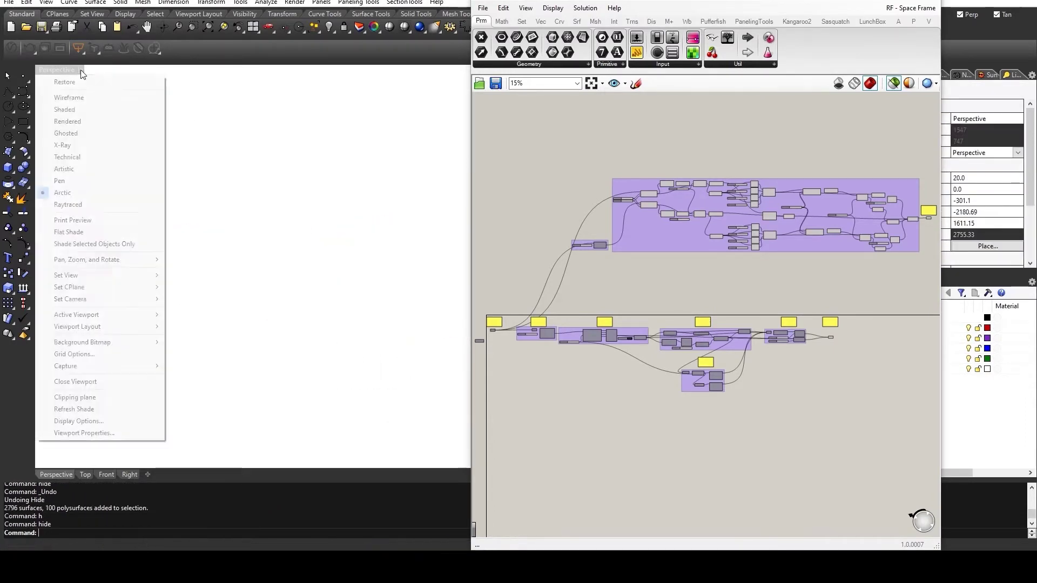
pyautogui.click(76, 130)
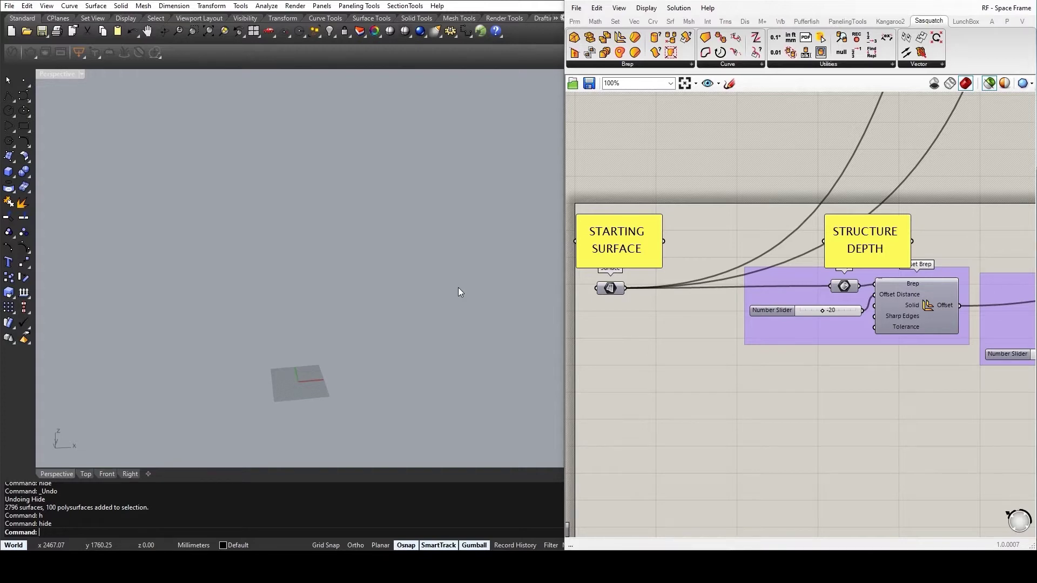
# Preview the STARTING SURFACE parameter in Rhino and orbit around the green double-curvature surface
pyautogui.click(610, 288)
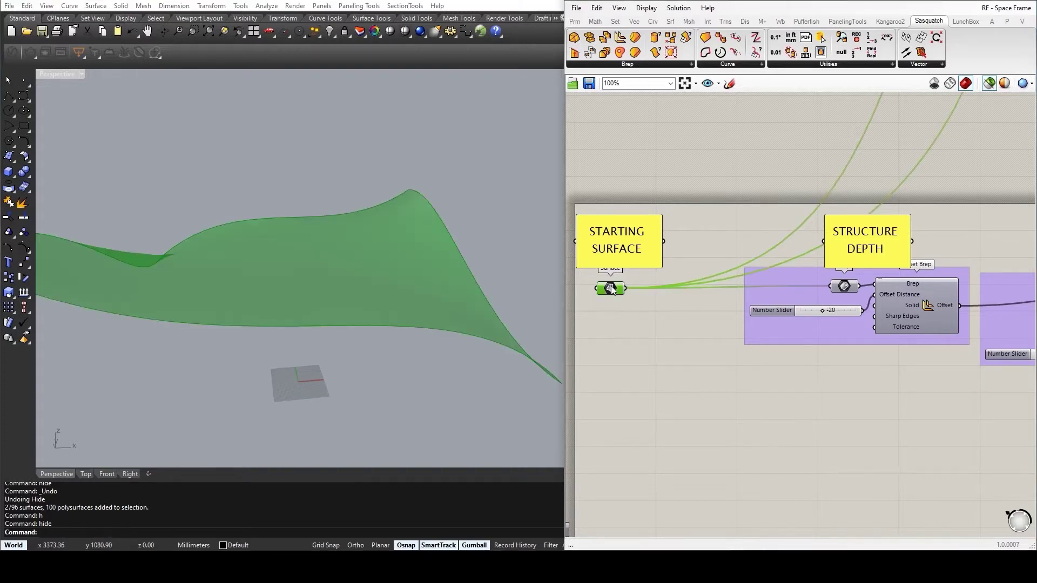
pyautogui.moveTo(449, 277); pyautogui.dragTo(342, 308, button='right')
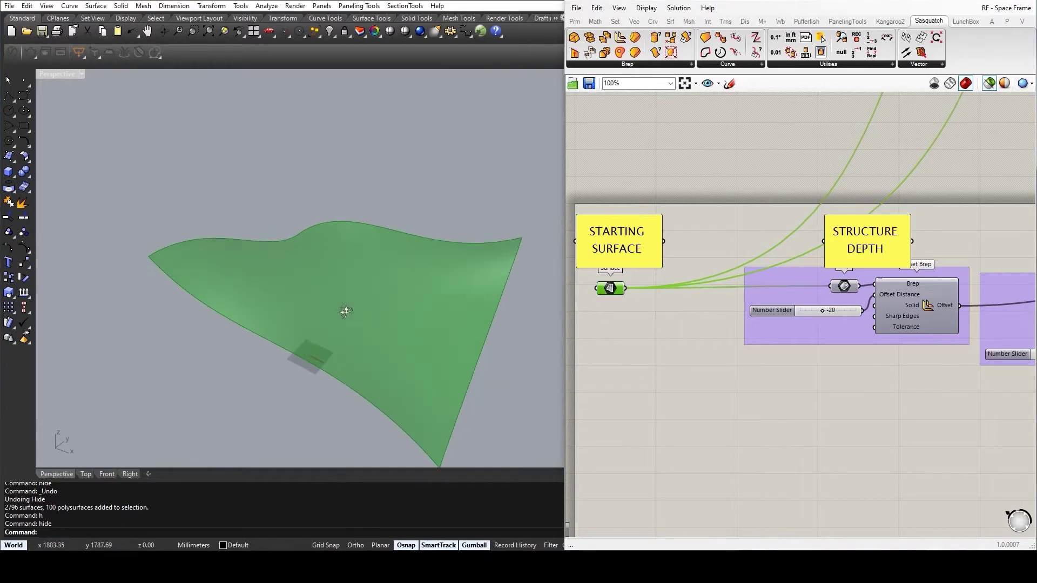
pyautogui.moveTo(483, 292); pyautogui.dragTo(448, 248, button='right')
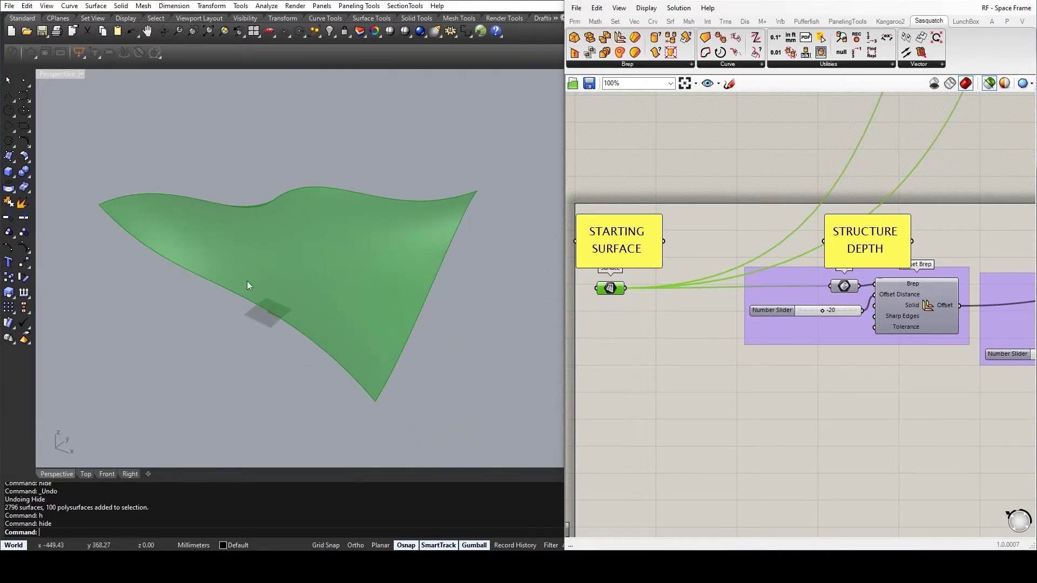
pyautogui.moveTo(282, 261); pyautogui.dragTo(303, 241, button='right')
pyautogui.scroll(-2, 375, 252)
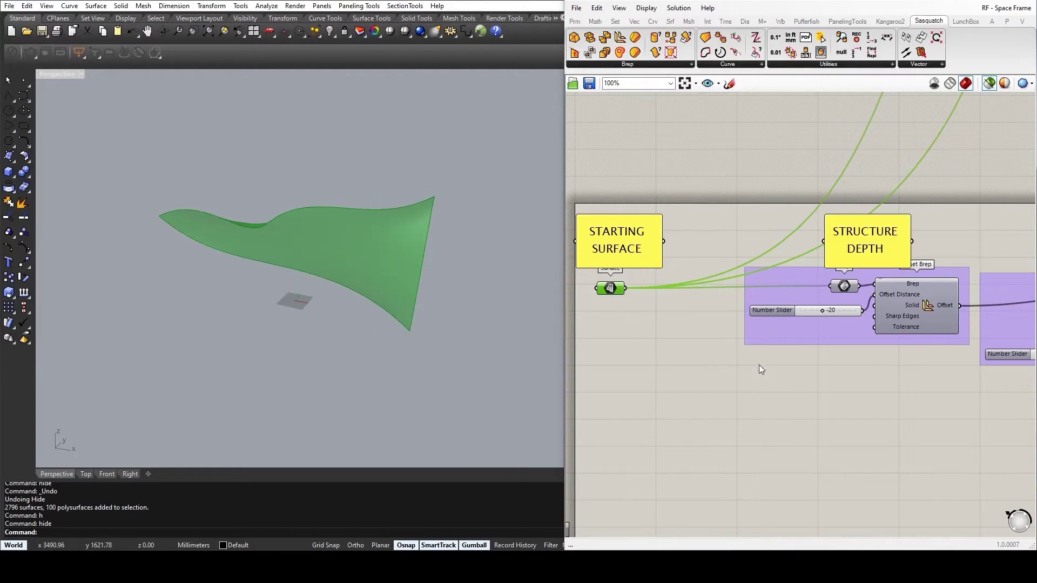
pyautogui.moveTo(759, 365); pyautogui.dragTo(663, 377, button='right')
# Clear the starting-surface preview and nudge the STRUCTURE DEPTH label slightly upward
pyautogui.moveTo(815, 382); pyautogui.dragTo(783, 381, button='right')
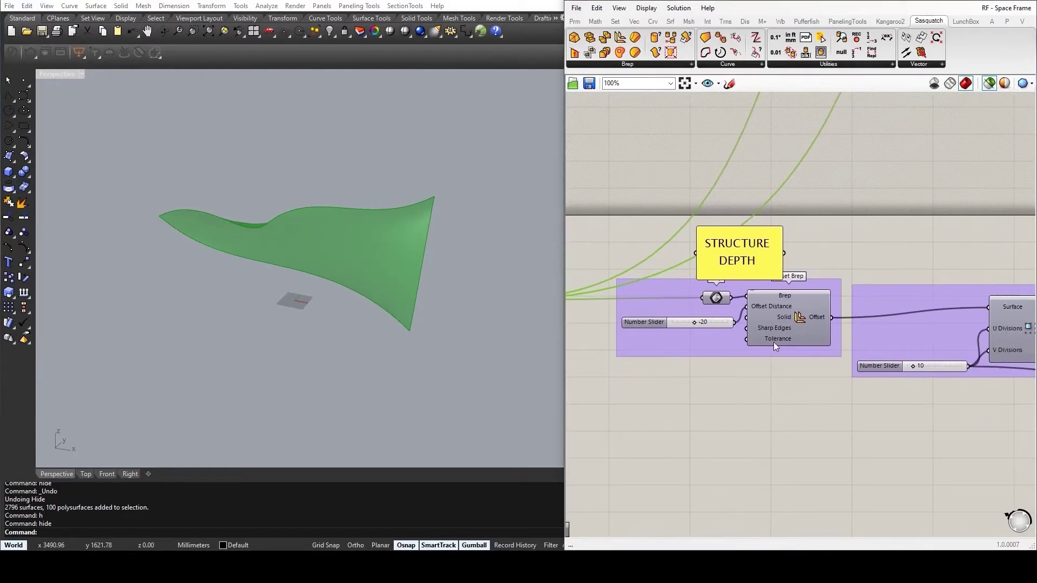
pyautogui.click(719, 298)
pyautogui.click(741, 249)
pyautogui.moveTo(741, 249); pyautogui.dragTo(740, 235)
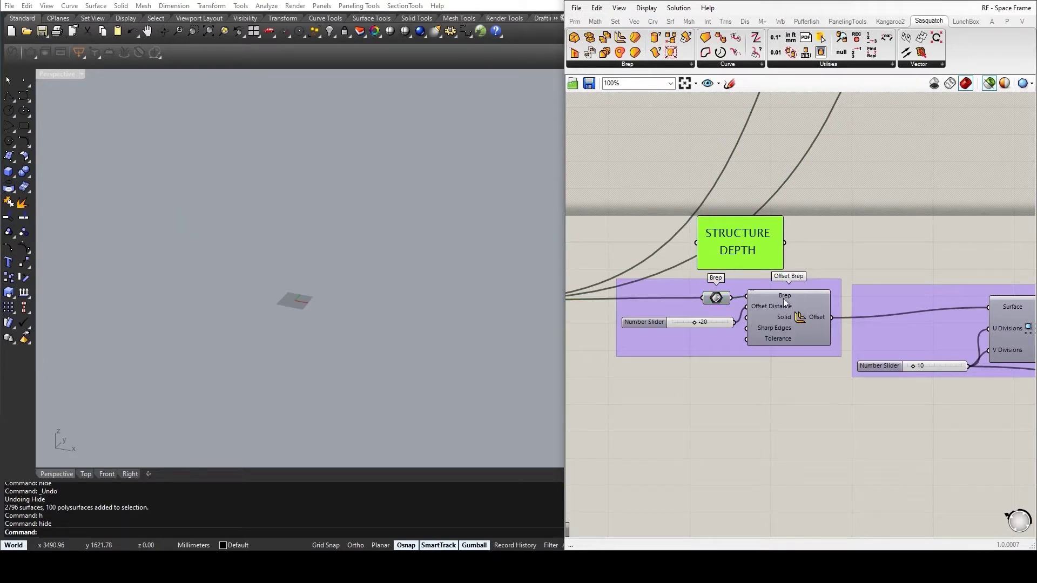
pyautogui.click(788, 382)
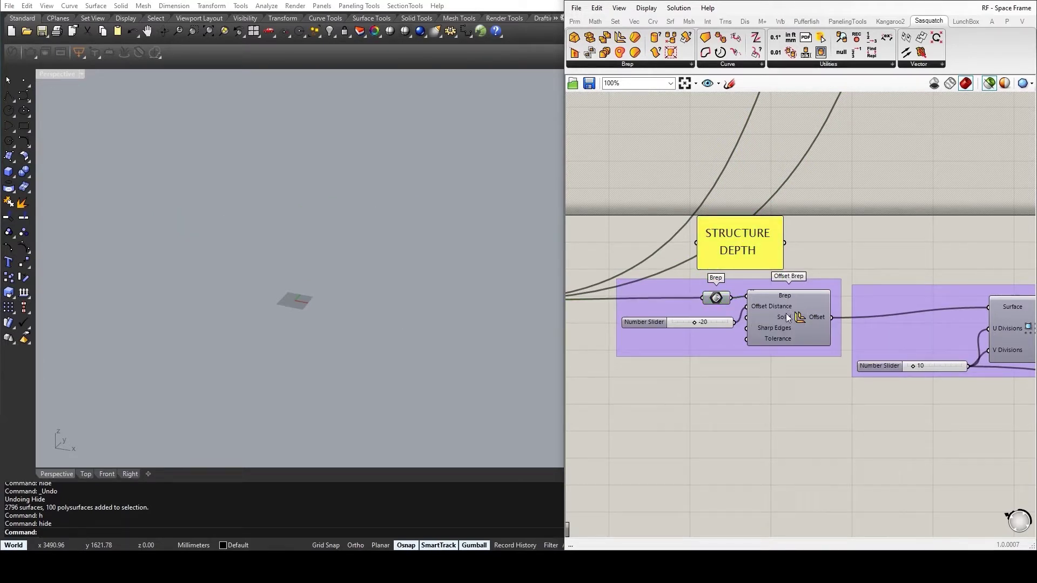
# Preview the Offset Brep surface together with the starting surface in Rhino
pyautogui.moveTo(795, 317)
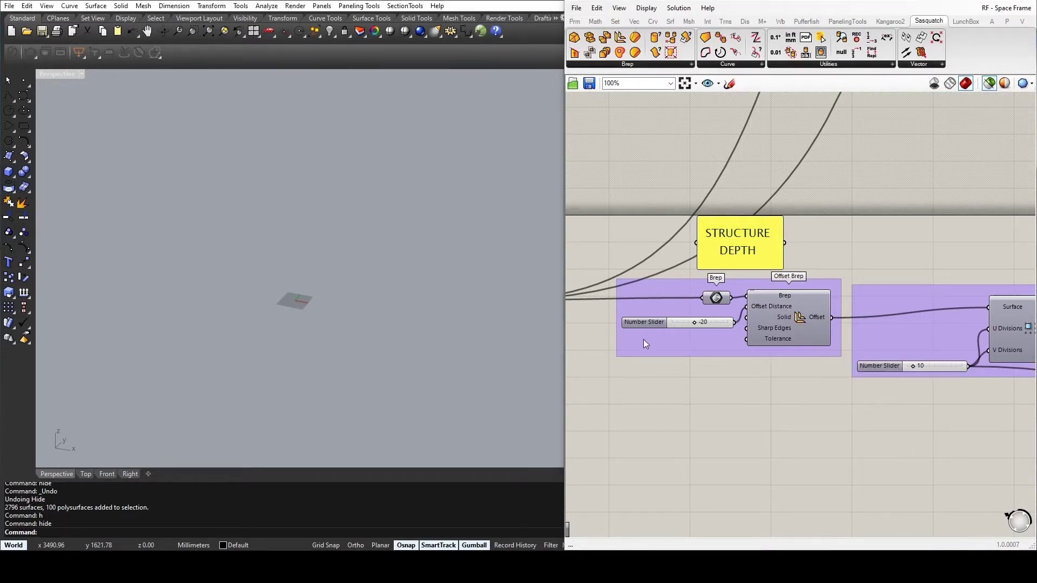
pyautogui.moveTo(643, 340)
pyautogui.mouseDown(button='right')
pyautogui.moveTo(637, 330)
pyautogui.moveTo(667, 334)
pyautogui.mouseUp(button='right')
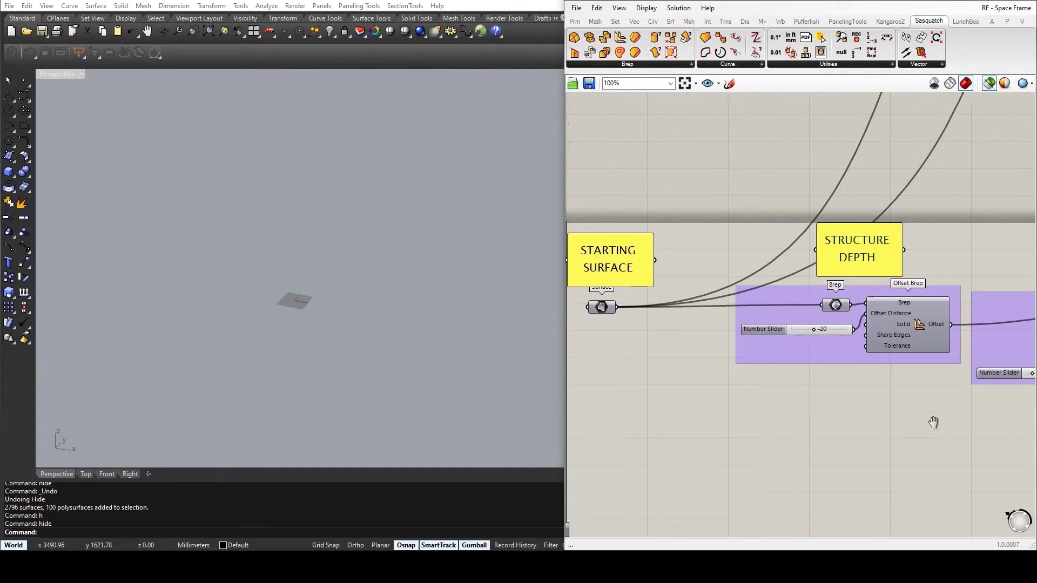
pyautogui.moveTo(906, 381); pyautogui.dragTo(805, 377, button='right')
pyautogui.click(796, 319)
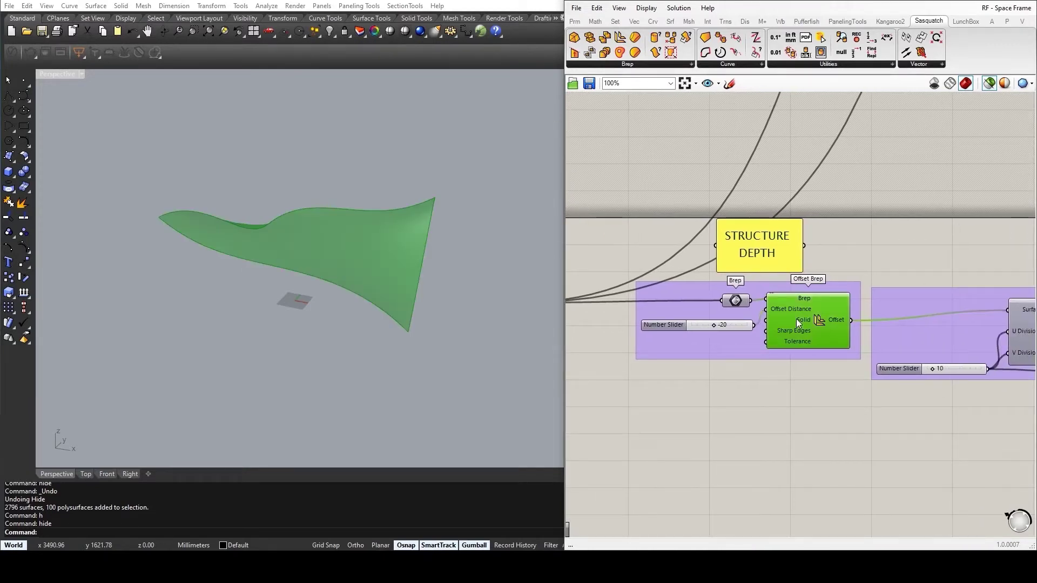
pyautogui.moveTo(637, 369); pyautogui.dragTo(739, 372, button='right')
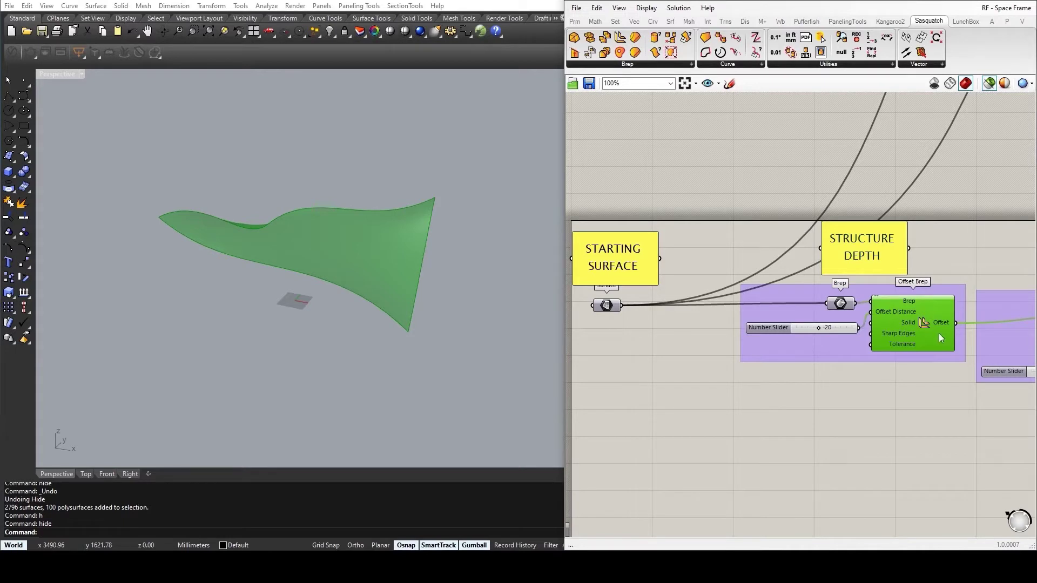
pyautogui.keyDown('shift'); pyautogui.click(614, 312); pyautogui.keyUp('shift')
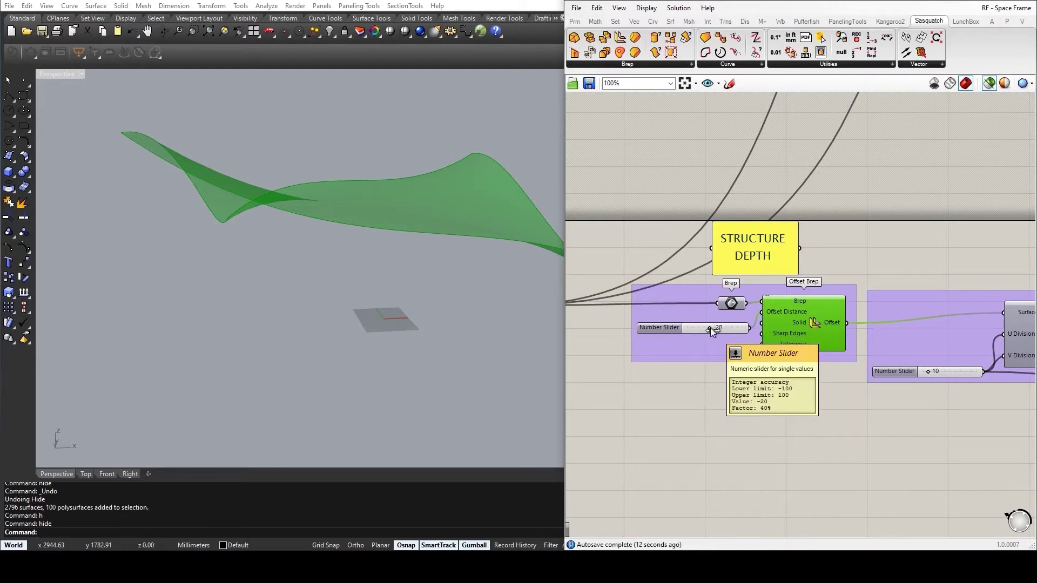
# Drag the structure depth slider feeding Offset Distance from -20 to -90
pyautogui.moveTo(711, 329)
pyautogui.mouseDown()
pyautogui.moveTo(691, 329)
pyautogui.moveTo(744, 330)
pyautogui.moveTo(721, 330)
pyautogui.mouseUp()
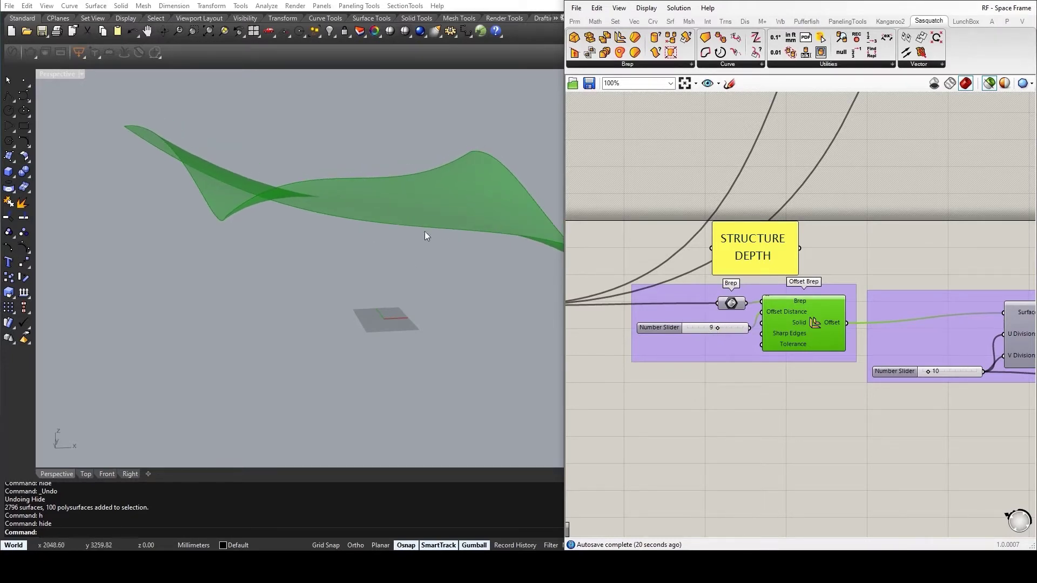
pyautogui.moveTo(716, 327); pyautogui.dragTo(712, 328)
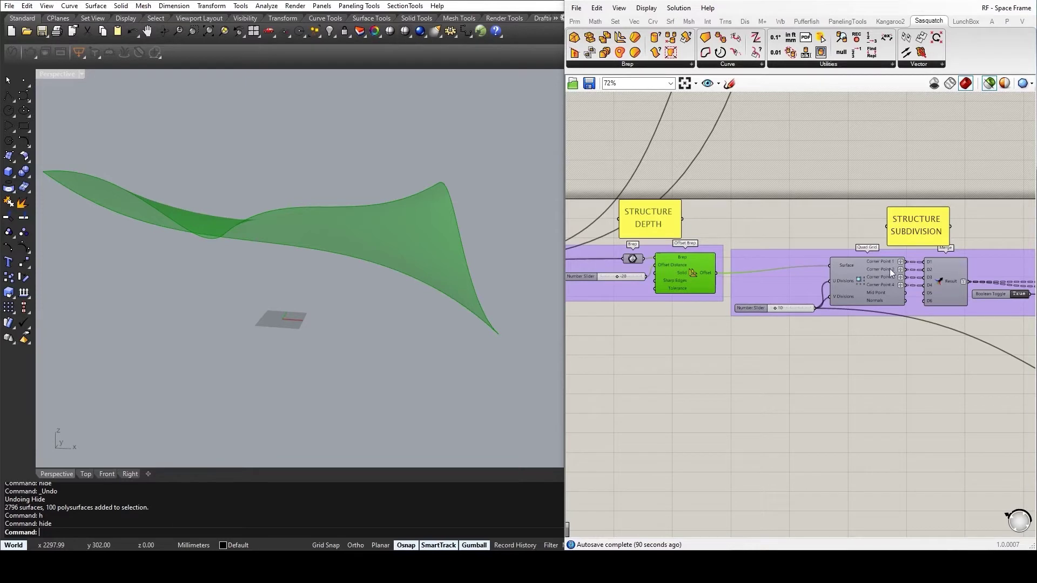
# Preview the Quad Grid points across the surface and frame the STRUCTURE SUBDIVISION components
pyautogui.click(873, 272)
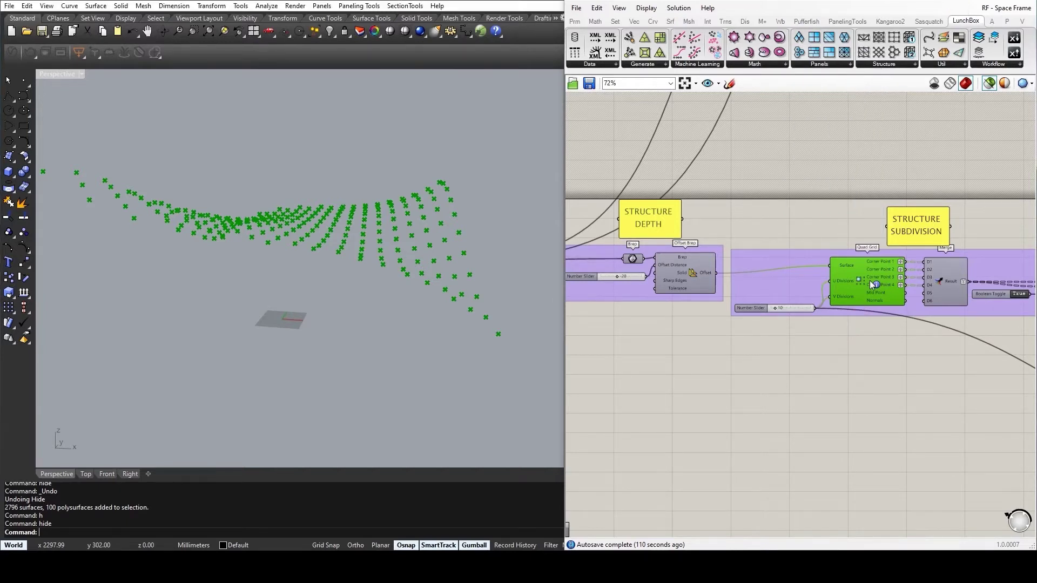
pyautogui.moveTo(883, 333); pyautogui.dragTo(733, 361, button='right')
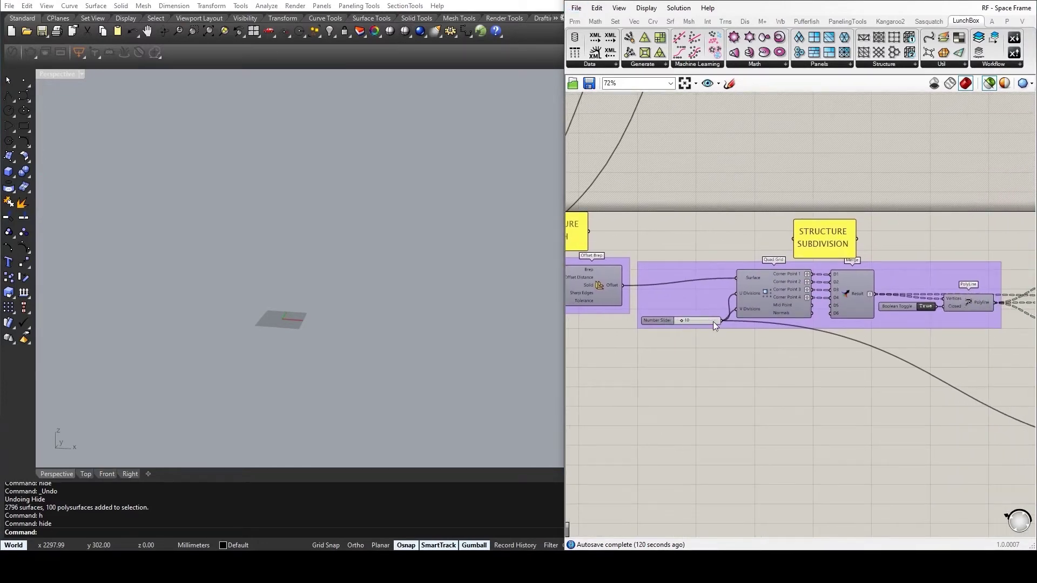
pyautogui.scroll(4, 727, 319)
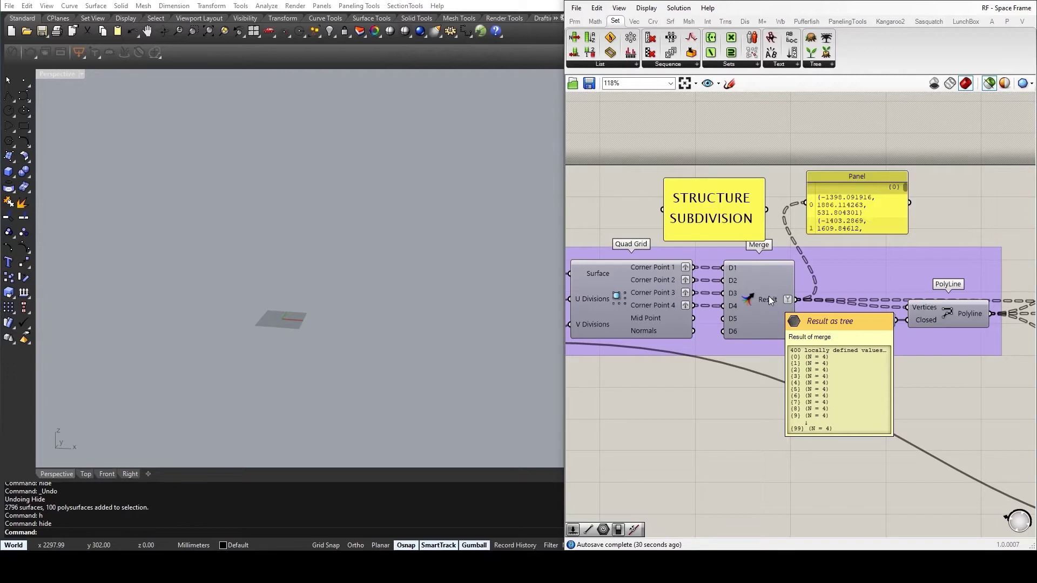
# Preview the merged Quad Grid corner points from Merge and orbit around the point grid
pyautogui.moveTo(655, 308)
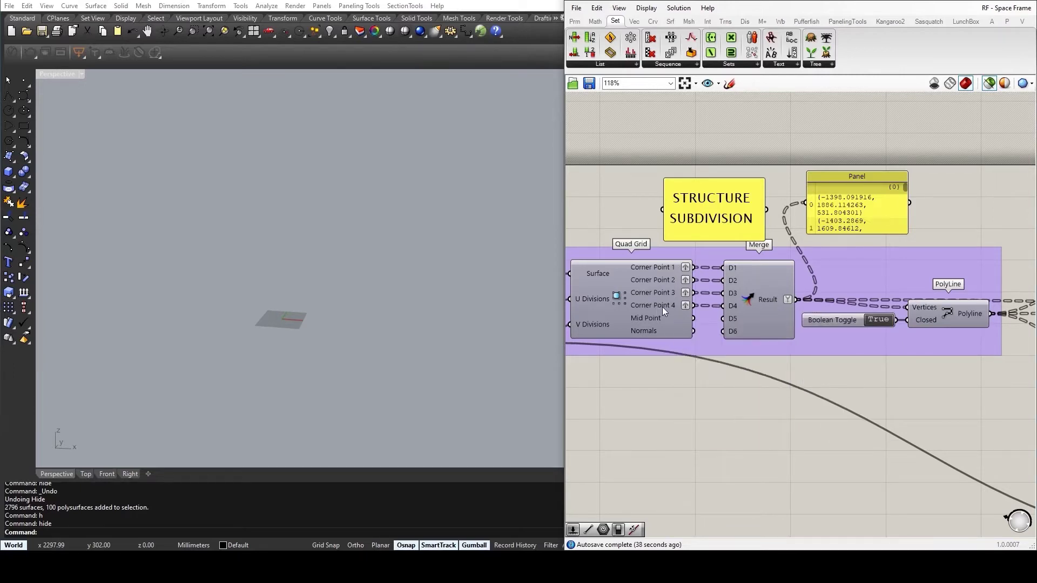
pyautogui.moveTo(862, 414); pyautogui.dragTo(733, 404, button='right')
pyautogui.click(644, 297)
pyautogui.moveTo(447, 251); pyautogui.dragTo(407, 284, button='right')
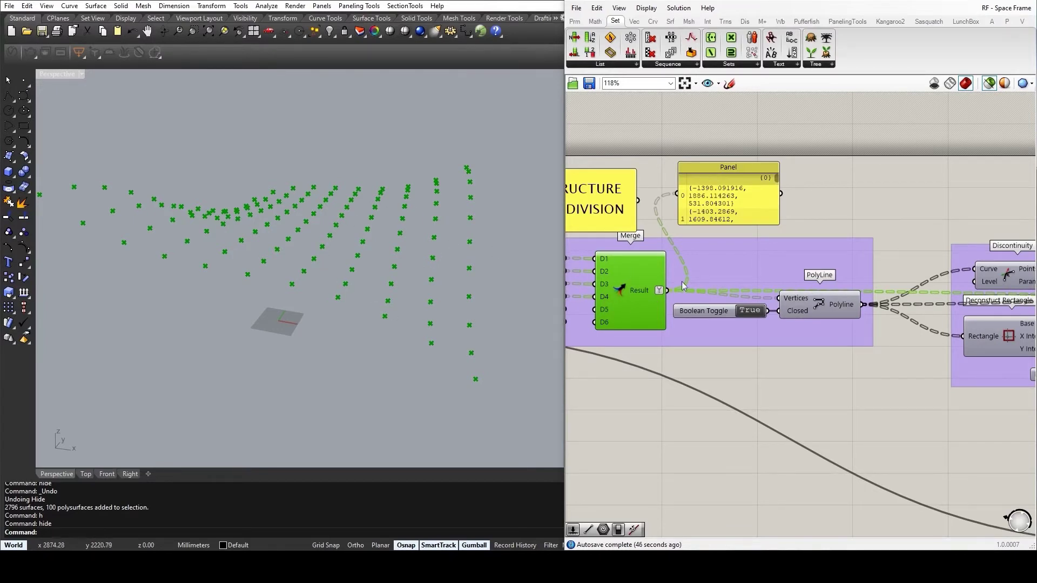
# Add a Cherry Picker and wire the polyline grid into it
pyautogui.click(819, 306)
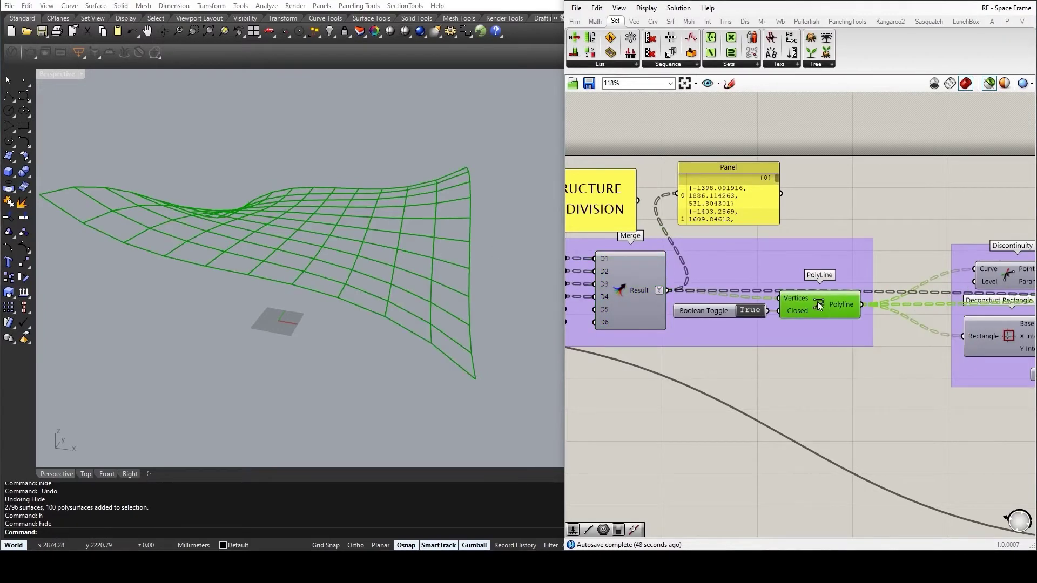
pyautogui.press('Delete')
pyautogui.doubleClick(819, 332)
pyautogui.write('cher')
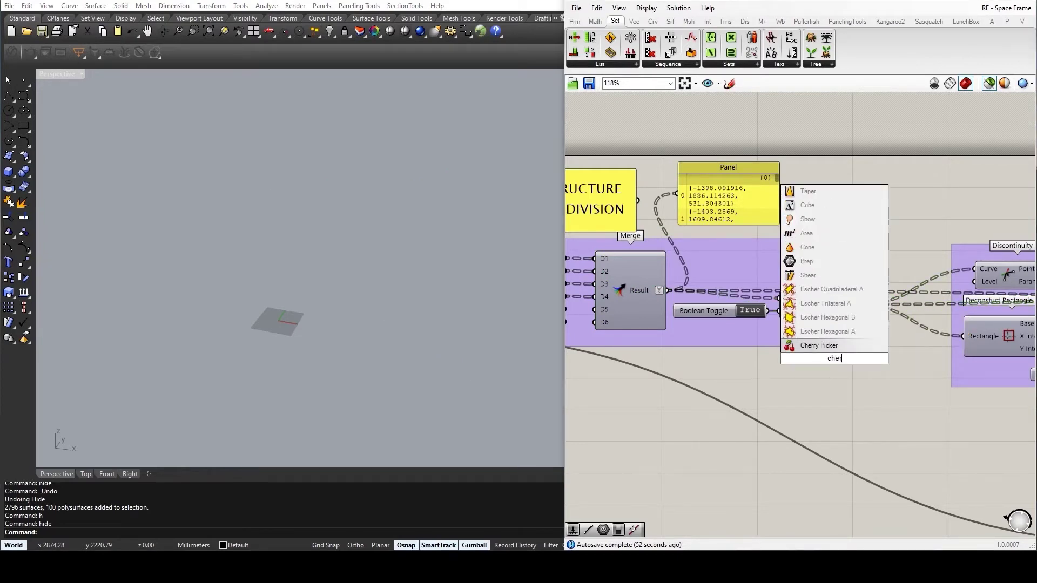
pyautogui.click(850, 345)
pyautogui.moveTo(821, 342); pyautogui.dragTo(849, 376)
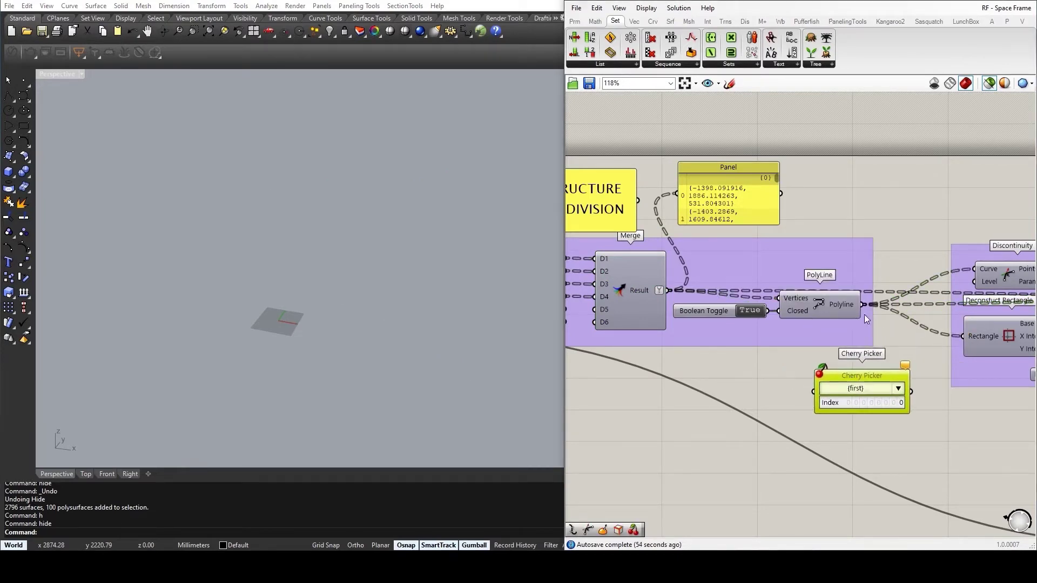
pyautogui.moveTo(865, 304); pyautogui.dragTo(814, 391)
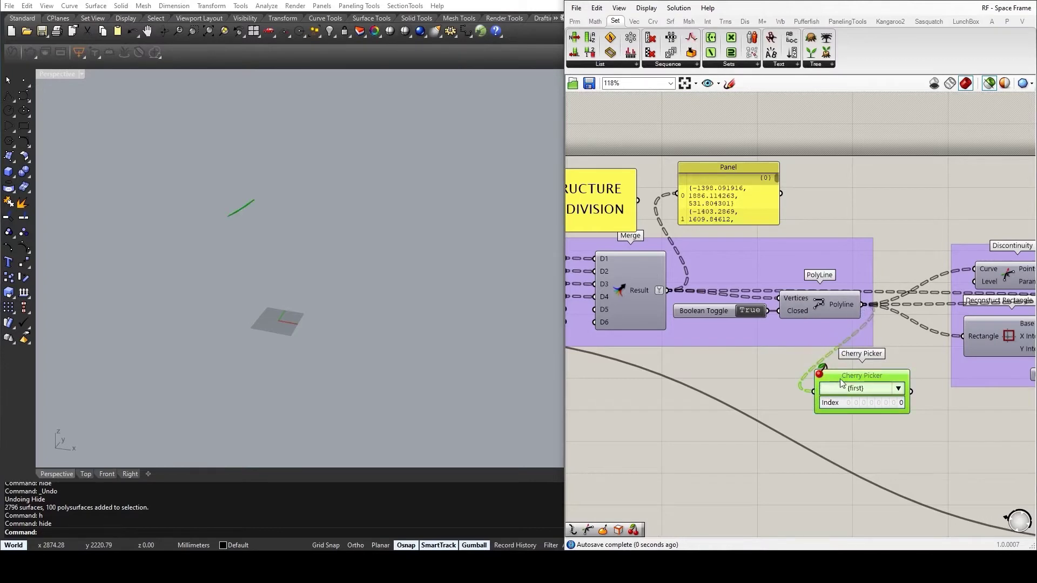
# Pick rectangle 26 and toggle Closed off and on to confirm it is closed
pyautogui.click(899, 389)
pyautogui.click(920, 325)
pyautogui.moveTo(458, 246); pyautogui.dragTo(432, 297, button='right')
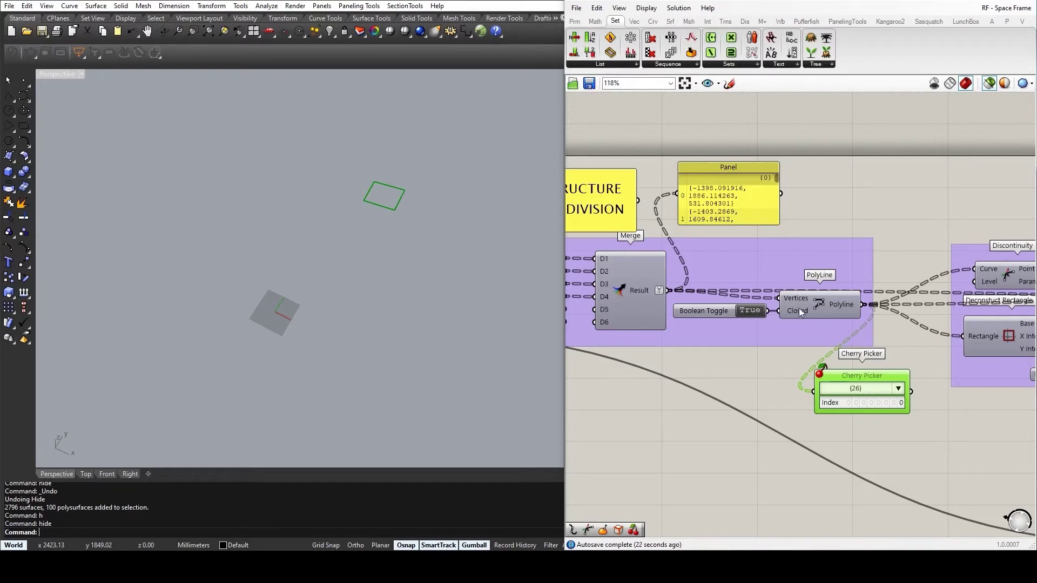
pyautogui.click(754, 310)
pyautogui.click(754, 310)
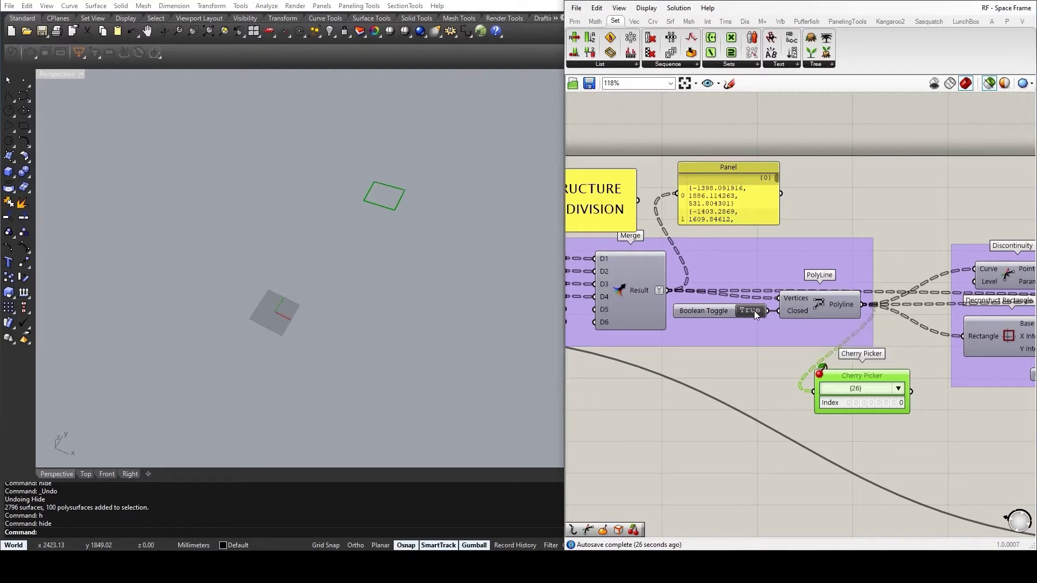
# Delete the temporary Cherry Picker and preview the whole closed polyline grid
pyautogui.click(858, 305)
pyautogui.click(901, 380)
pyautogui.press('Delete')
pyautogui.click(837, 304)
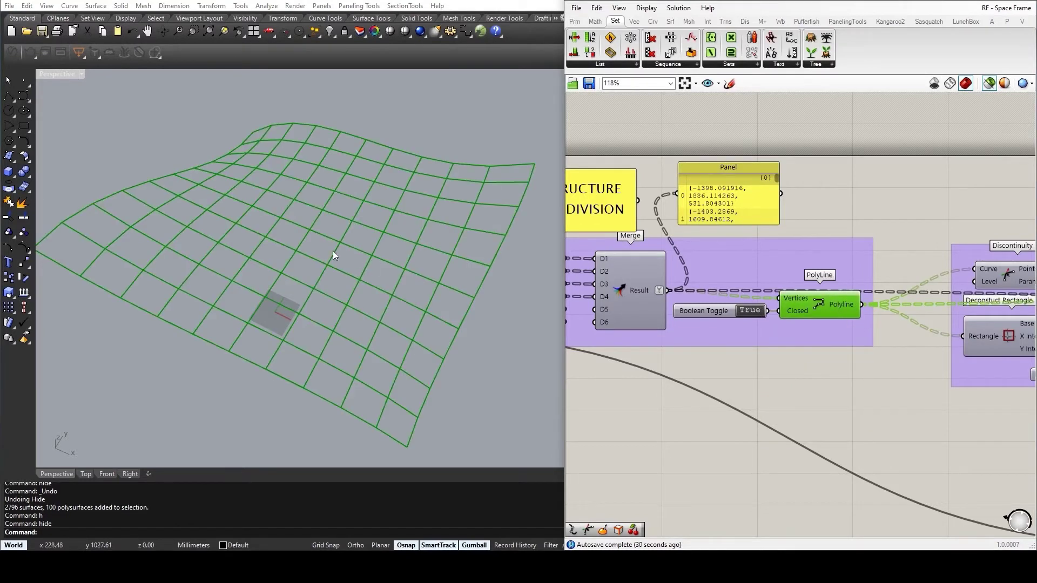
# Frame the STRUCTURE WIREFRAME 1 group at 85% and preview each cell's Discontinuity corner points
pyautogui.moveTo(916, 395); pyautogui.dragTo(643, 387, button='right')
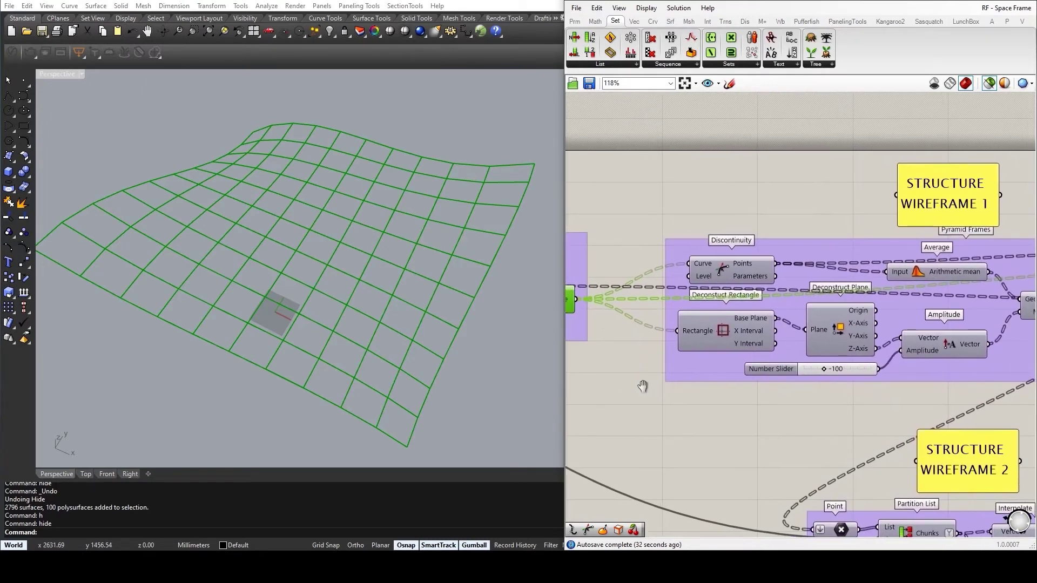
pyautogui.moveTo(839, 409); pyautogui.dragTo(764, 419, button='right')
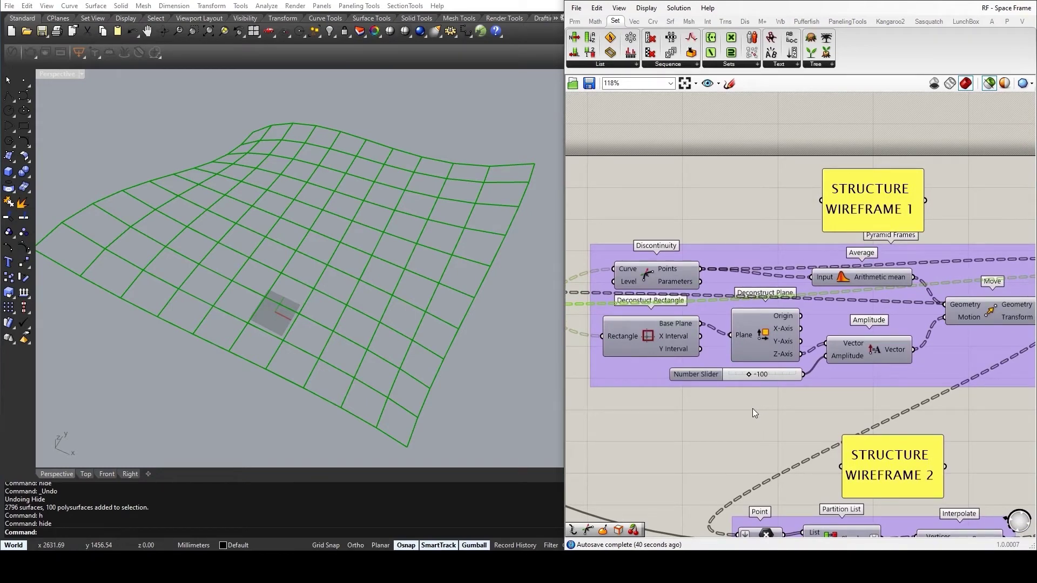
pyautogui.scroll(-1, 753, 414)
pyautogui.scroll(-1, 894, 418)
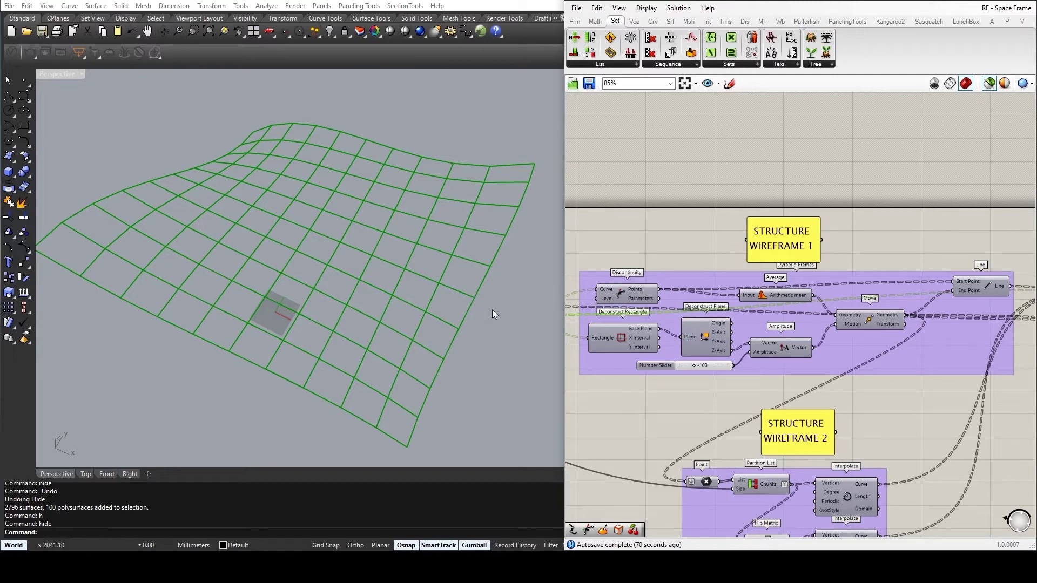
pyautogui.click(616, 297)
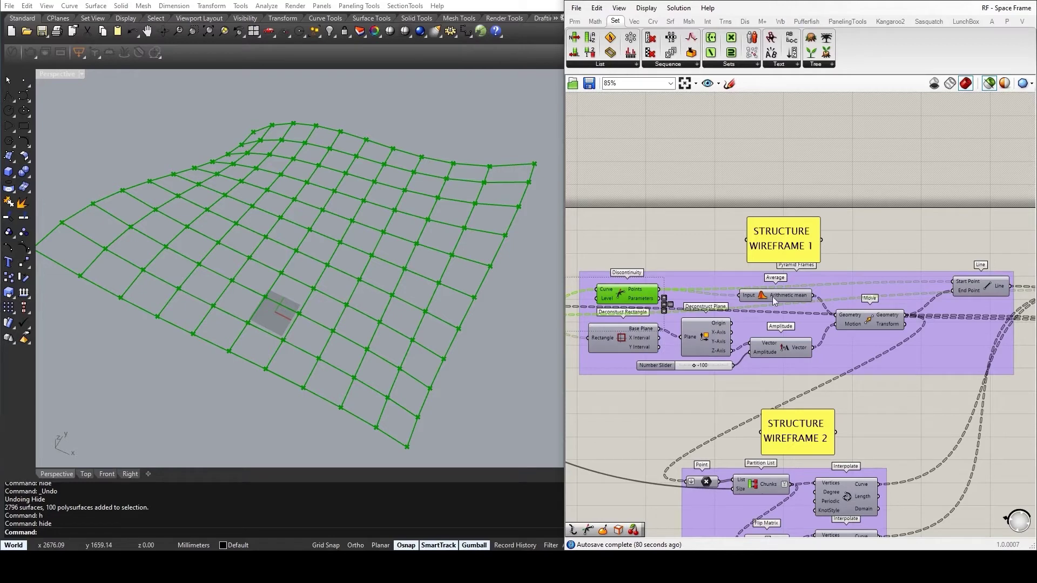
# Add the Average cell centre points, then preview only the rectangles entering Deconstruct Rectangle
pyautogui.moveTo(799, 297)
pyautogui.keyDown('shift'); pyautogui.click(786, 296); pyautogui.keyUp('shift')
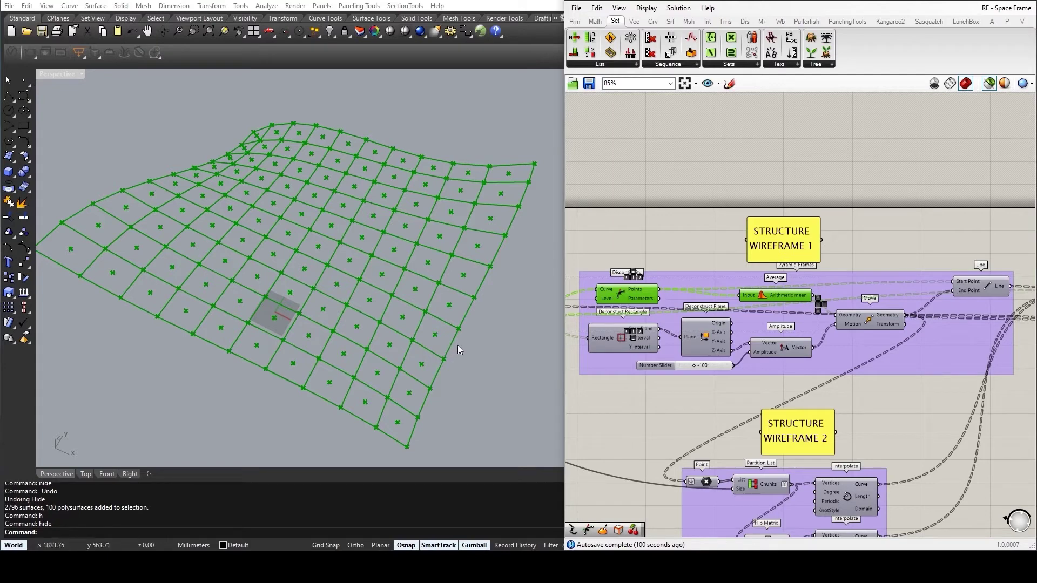
pyautogui.click(621, 342)
pyautogui.moveTo(609, 341)
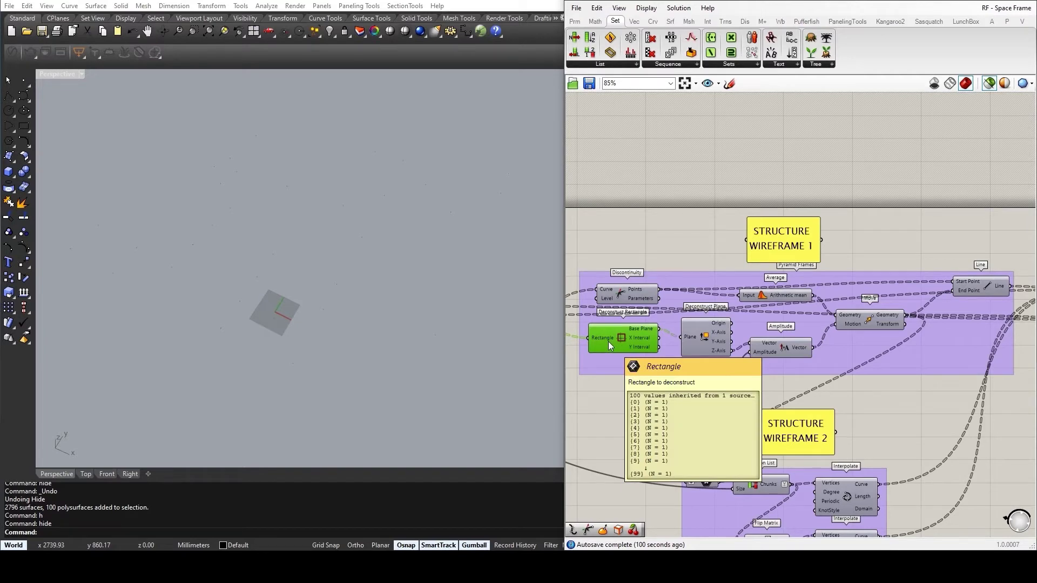
pyautogui.moveTo(705, 338)
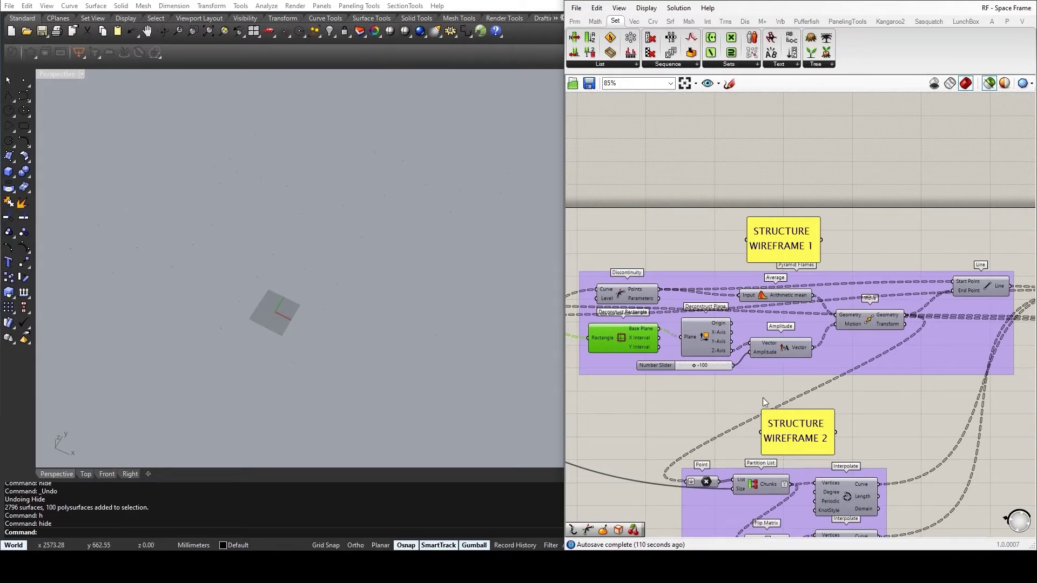
# Preview the cell plane origins, the amplitude vector and the centre points moved off the surface
pyautogui.click(714, 339)
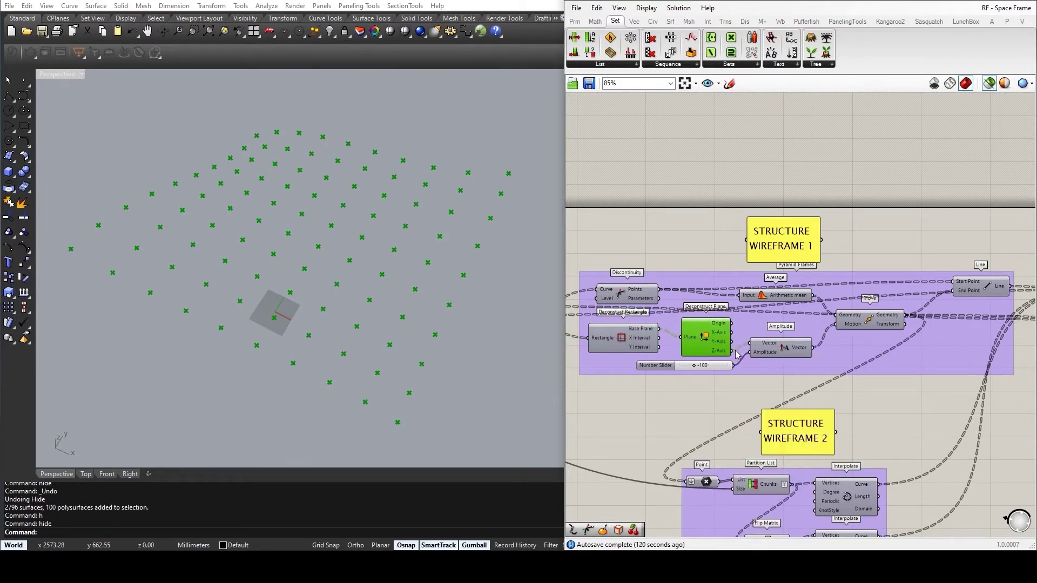
pyautogui.click(797, 348)
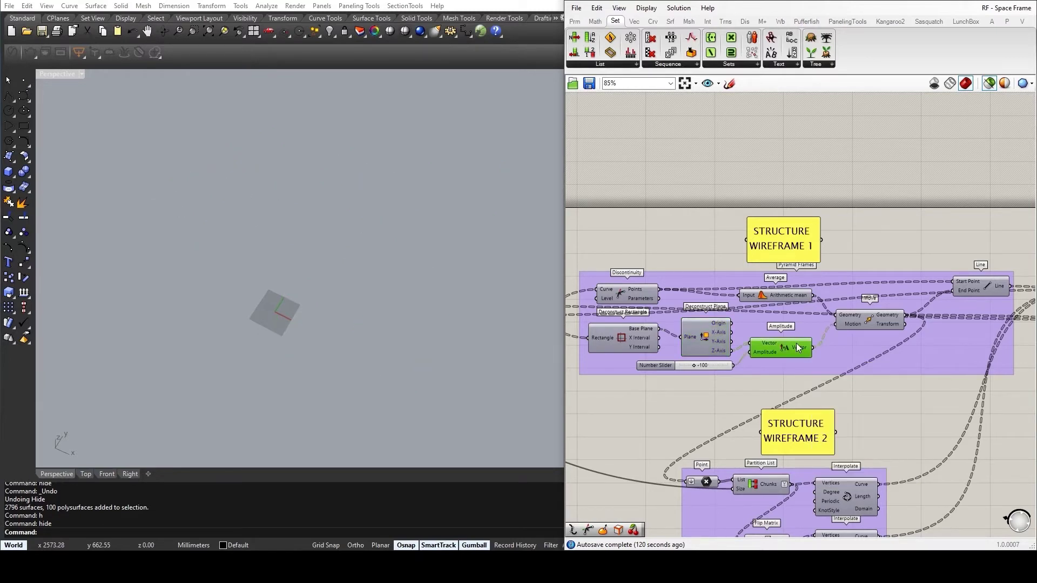
pyautogui.click(869, 320)
pyautogui.keyDown('shift'); pyautogui.click(774, 297); pyautogui.keyUp('shift')
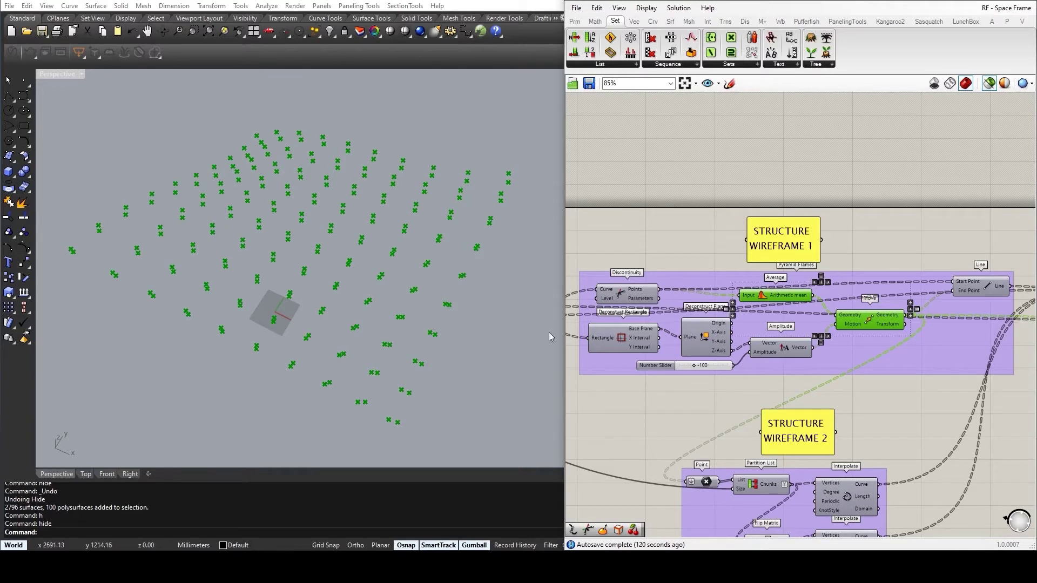
pyautogui.moveTo(503, 346); pyautogui.dragTo(394, 276, button='right')
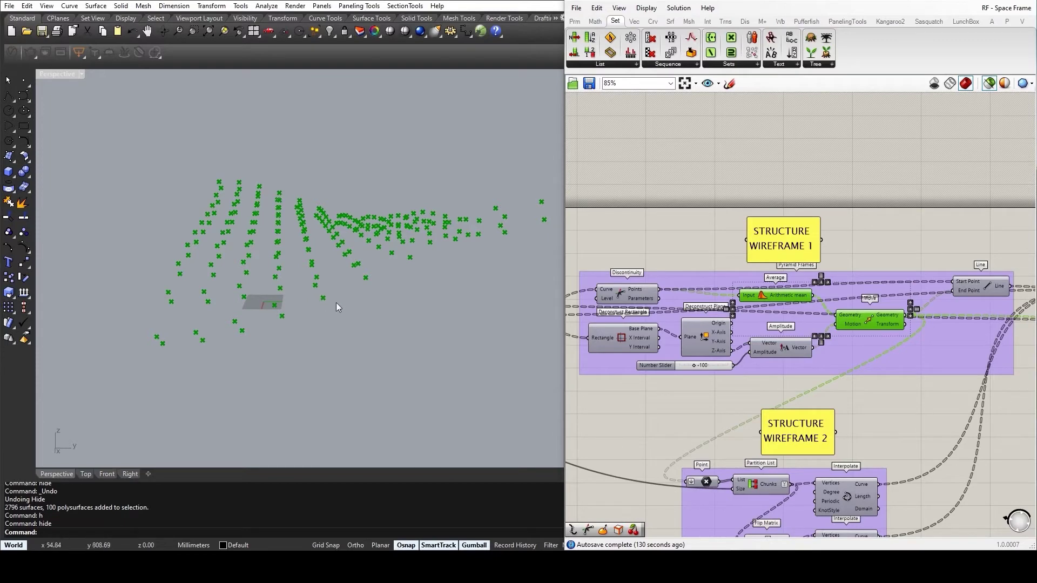
# Add the PolyLine rectangle grid to the preview alongside the lifted centre points
pyautogui.moveTo(626, 291); pyautogui.dragTo(648, 311, button='right')
pyautogui.click(648, 310)
pyautogui.moveTo(443, 319); pyautogui.dragTo(368, 272, button='right')
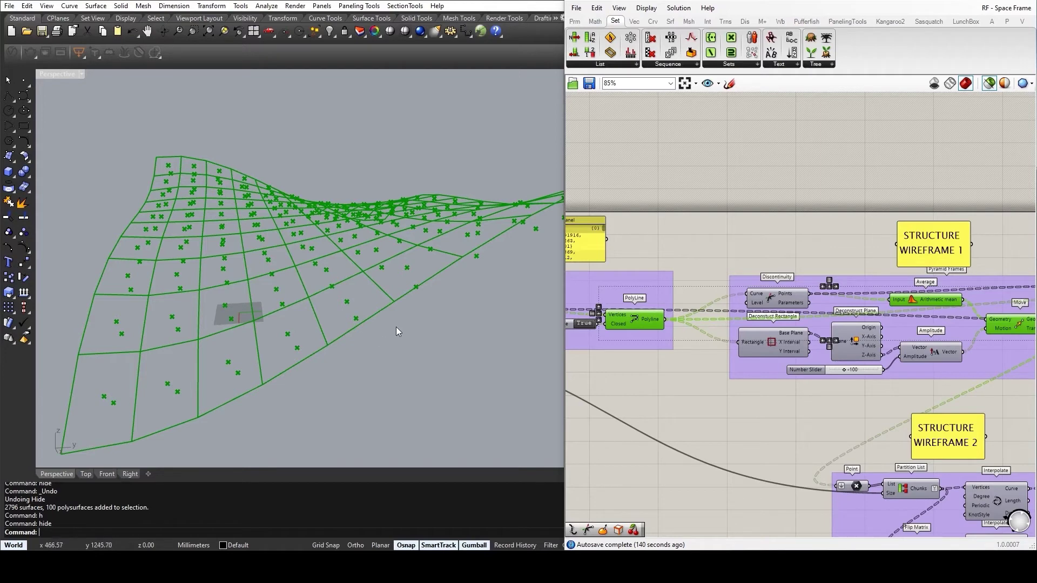
# Preview the Line component's pyramid wireframe joining each cell's corners to its lifted centre
pyautogui.moveTo(331, 286); pyautogui.dragTo(334, 294, button='right')
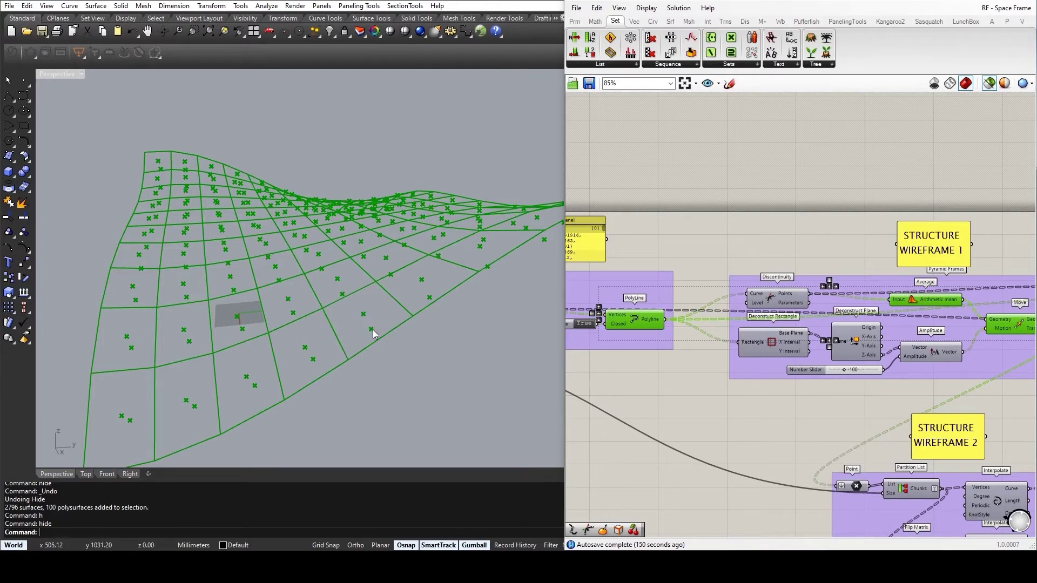
pyautogui.moveTo(905, 389); pyautogui.dragTo(766, 383, button='right')
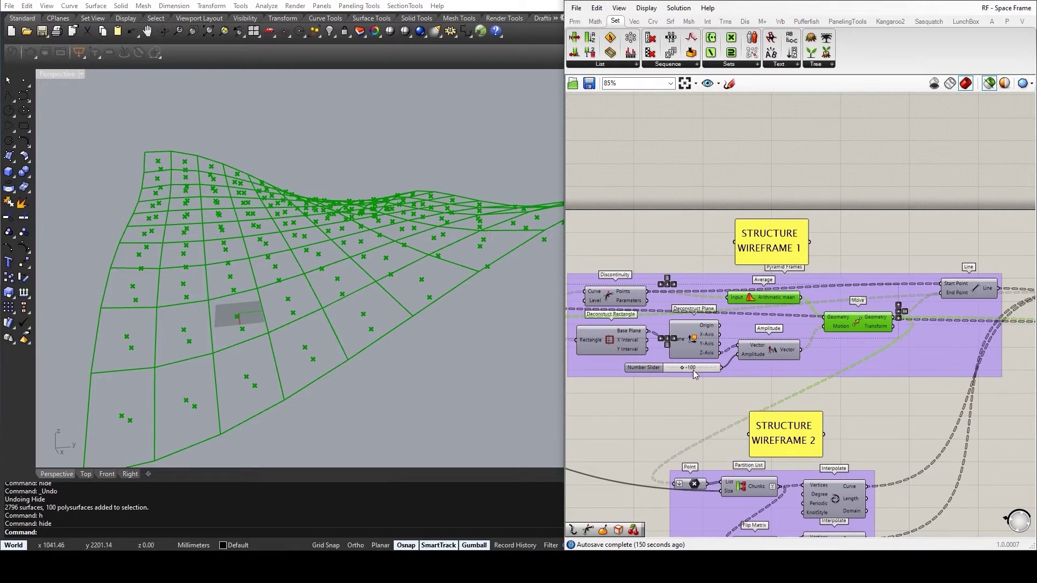
pyautogui.moveTo(393, 326); pyautogui.dragTo(282, 299, button='right')
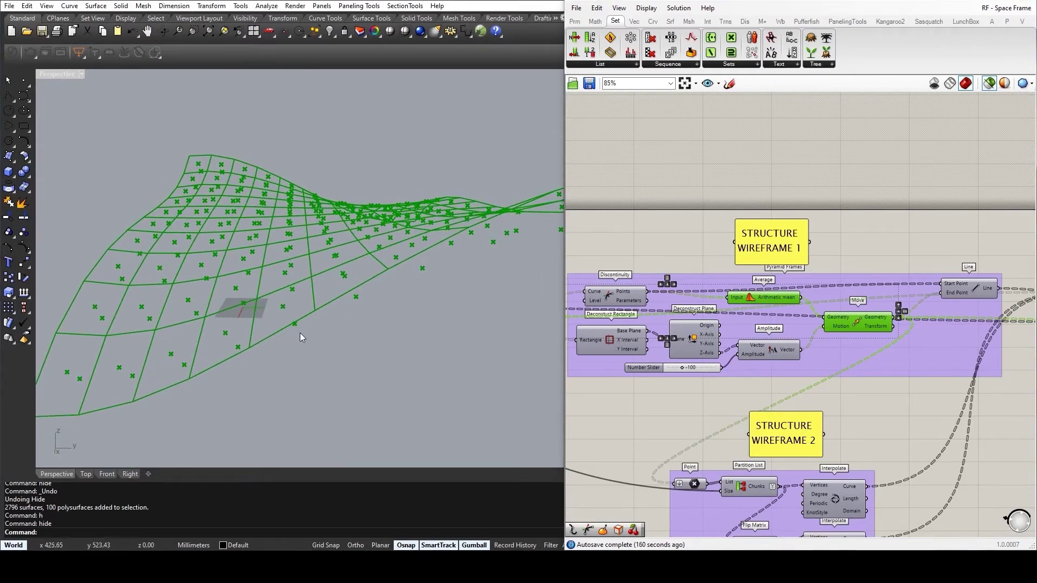
pyautogui.moveTo(810, 373); pyautogui.dragTo(682, 391, button='right')
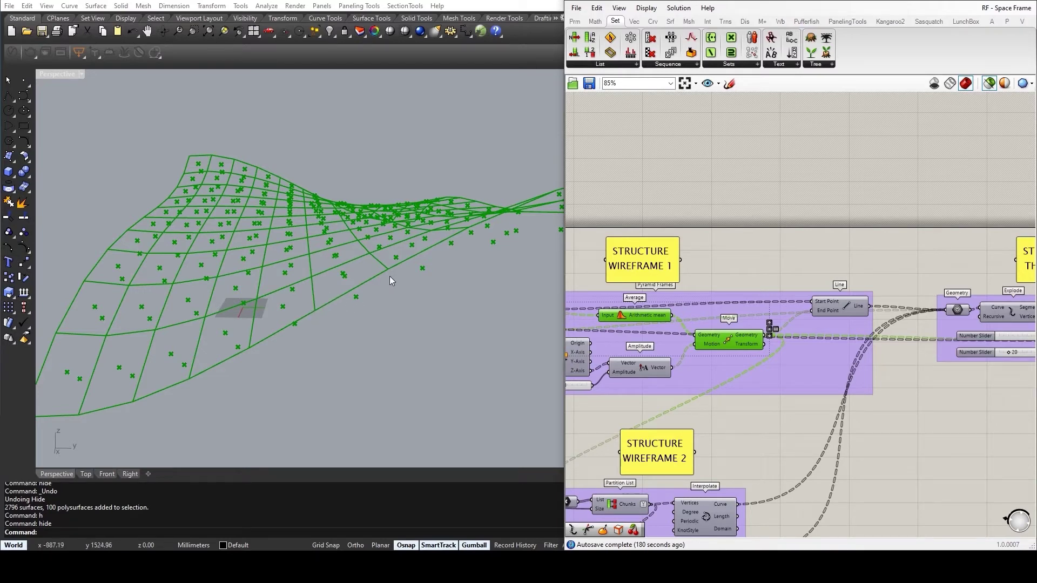
pyautogui.click(825, 309)
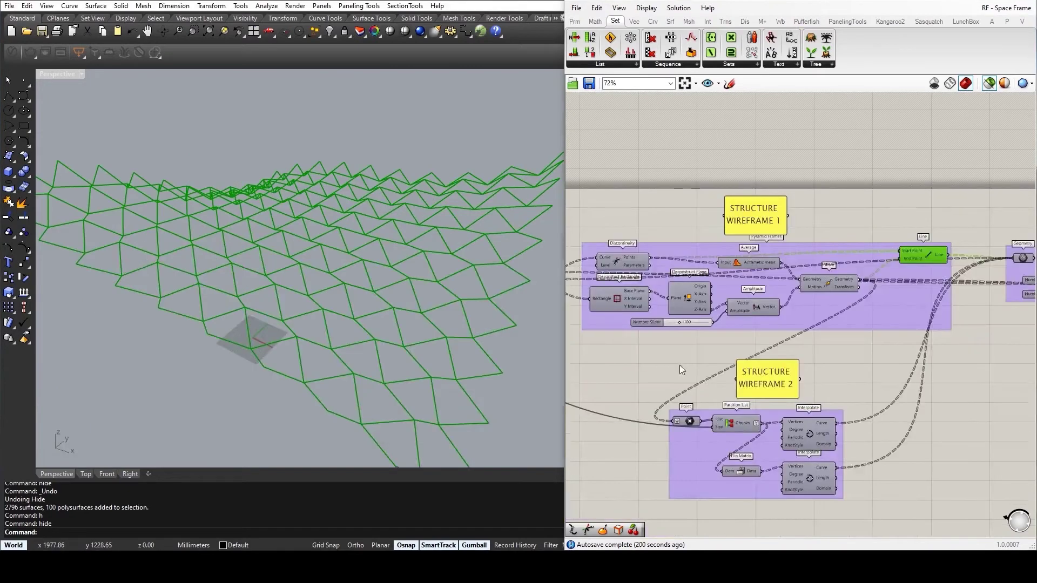
pyautogui.moveTo(679, 365); pyautogui.dragTo(831, 368, button='right')
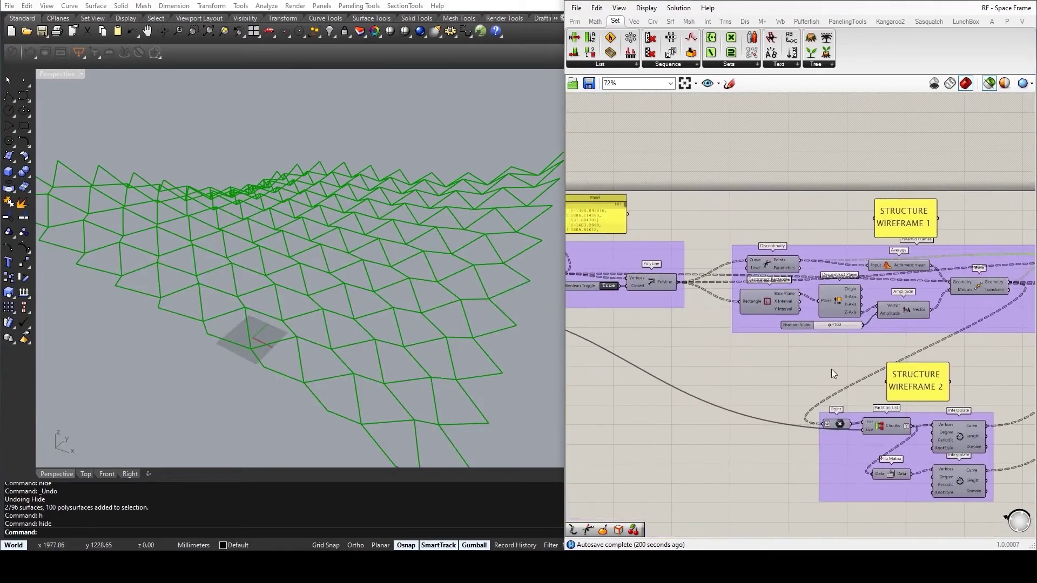
# Add the rectangle grid to the pyramid preview and orbit around the space frame
pyautogui.click(650, 282)
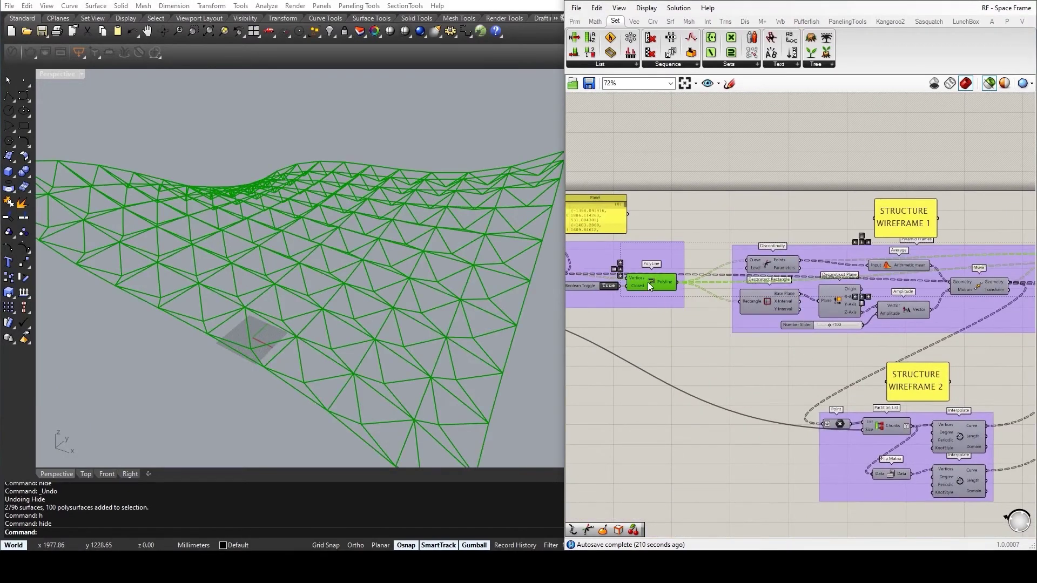
pyautogui.moveTo(413, 334); pyautogui.dragTo(120, 318, button='right')
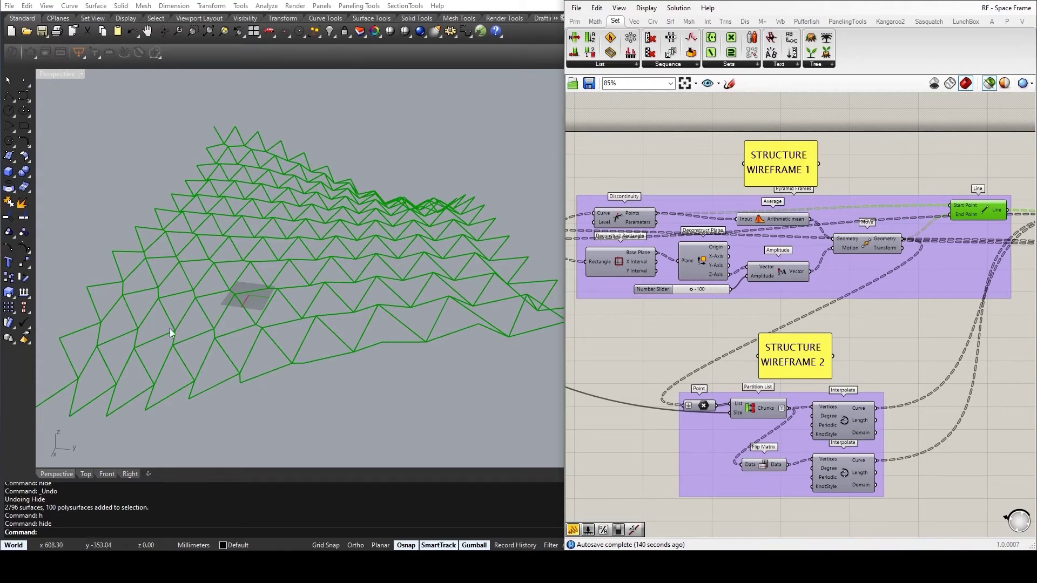
pyautogui.moveTo(169, 360); pyautogui.dragTo(190, 384, button='right')
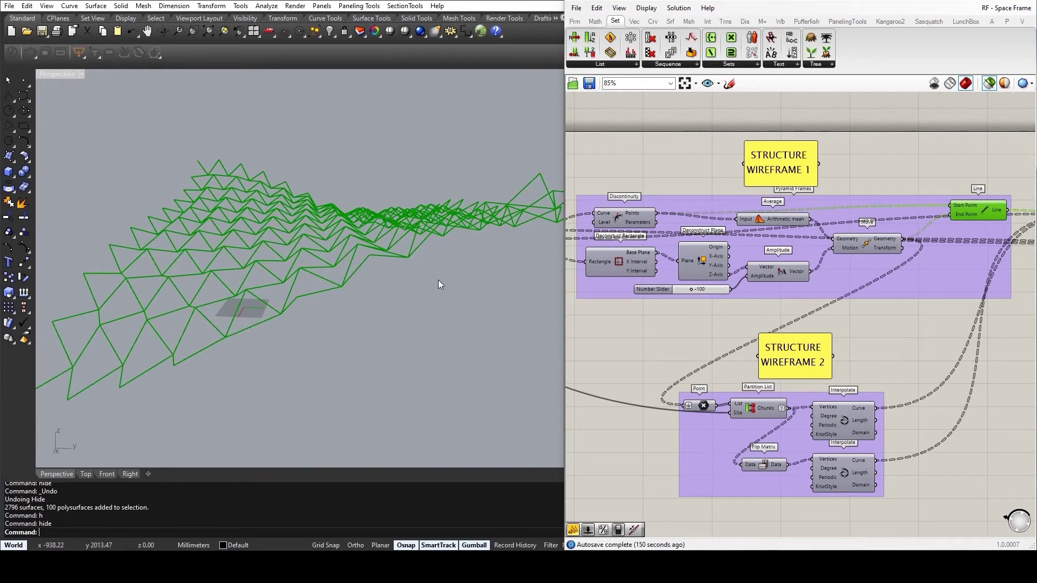
# Re-add the grid polylines, inspect the frame's curvature, then deselect everything to clear the preview
pyautogui.moveTo(695, 367); pyautogui.dragTo(750, 359, button='right')
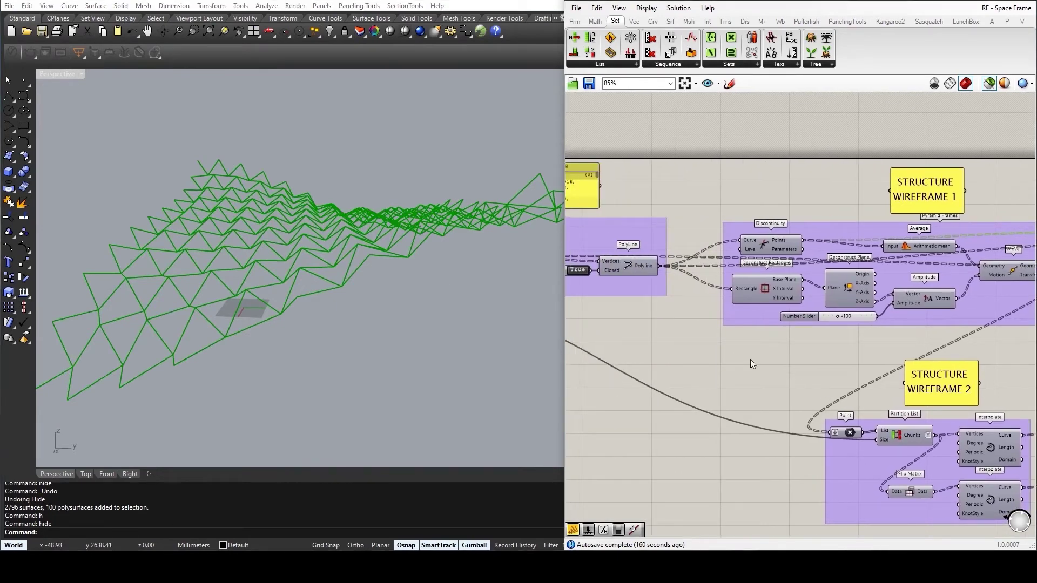
pyautogui.click(643, 268)
pyautogui.moveTo(312, 330); pyautogui.dragTo(187, 327, button='right')
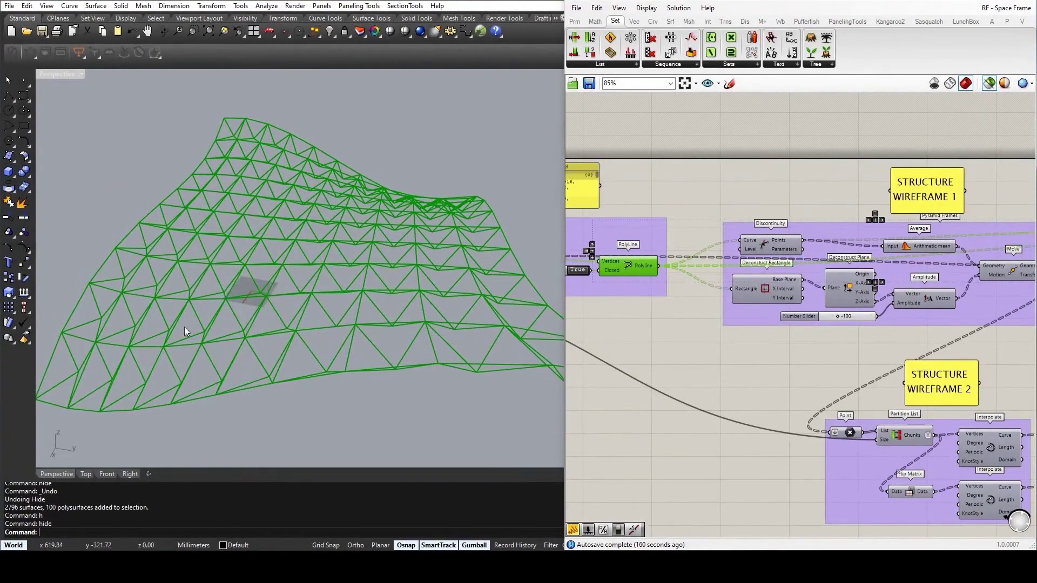
pyautogui.moveTo(191, 380); pyautogui.dragTo(184, 345, button='right')
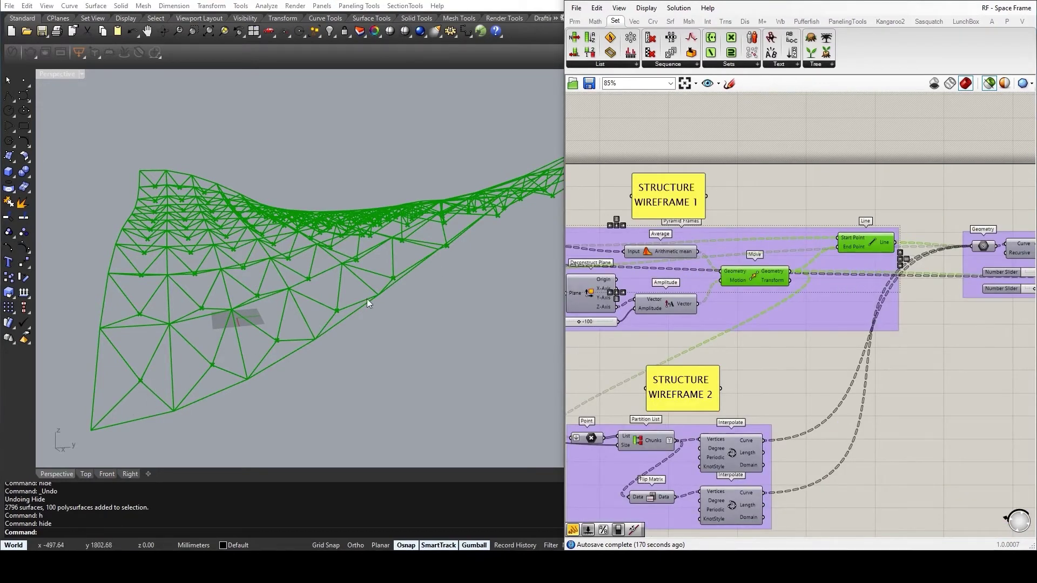
pyautogui.click(591, 356)
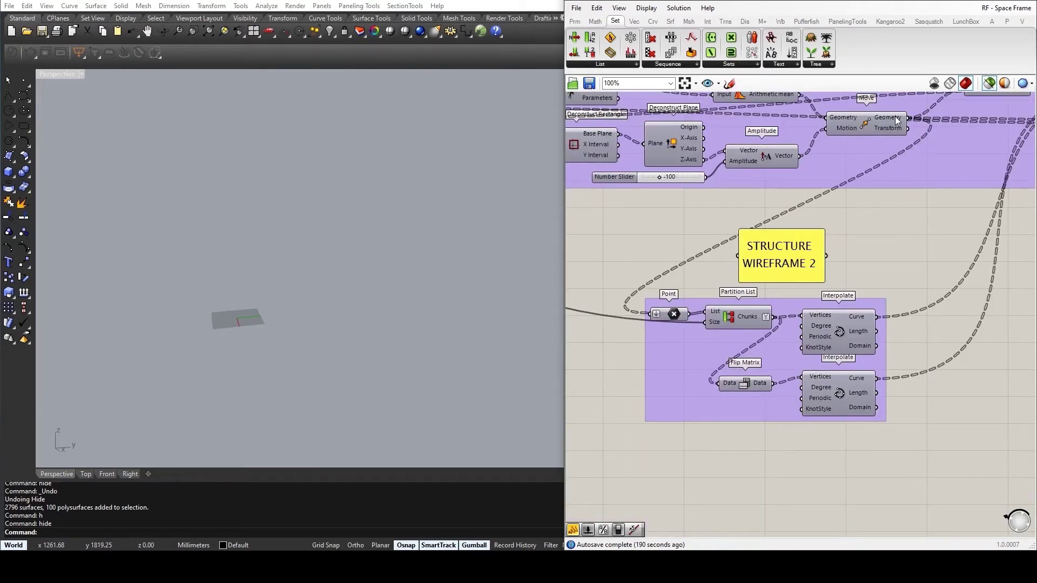
# Add a Panel and wire Partition List's Chunks output into it
pyautogui.moveTo(897, 121)
pyautogui.moveTo(682, 317)
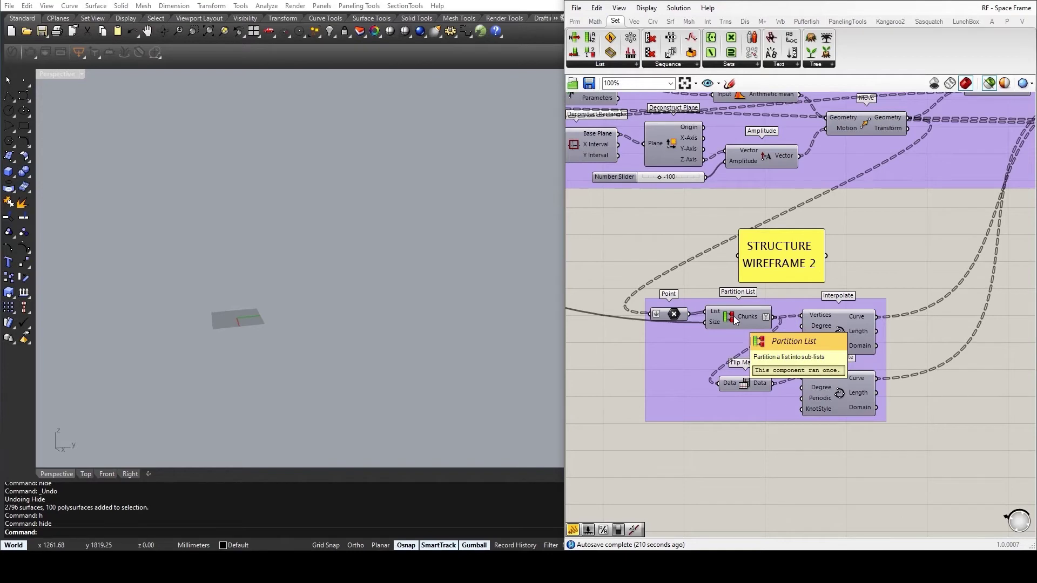
pyautogui.doubleClick(922, 248)
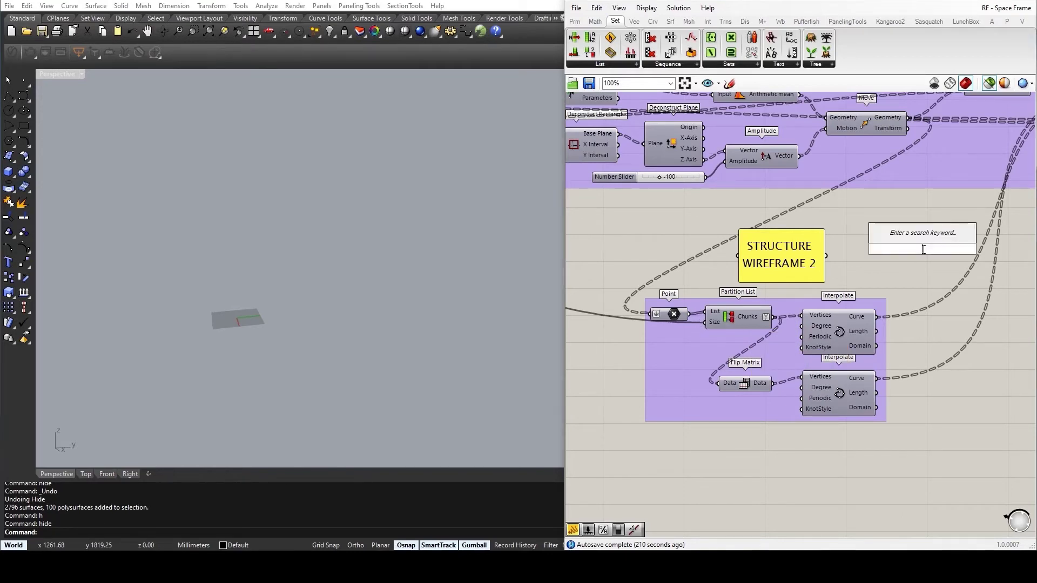
pyautogui.write('panel')
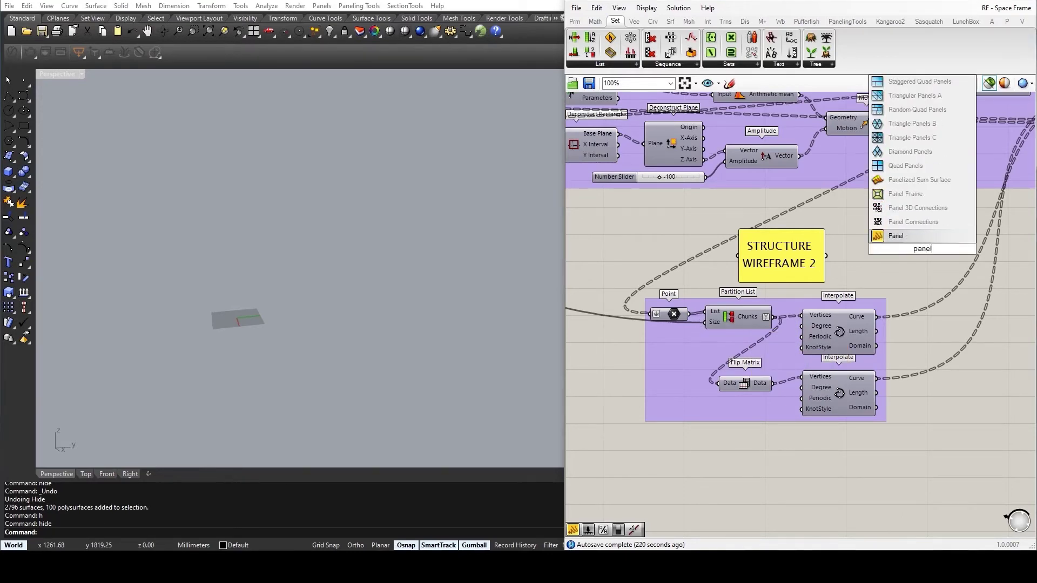
pyautogui.click(912, 238)
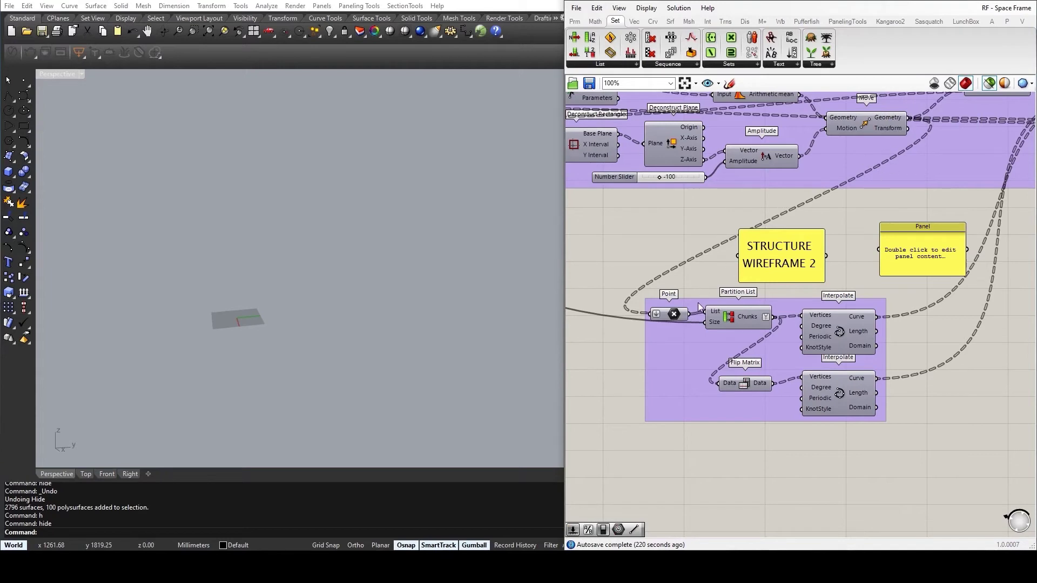
pyautogui.moveTo(689, 314); pyautogui.dragTo(880, 249)
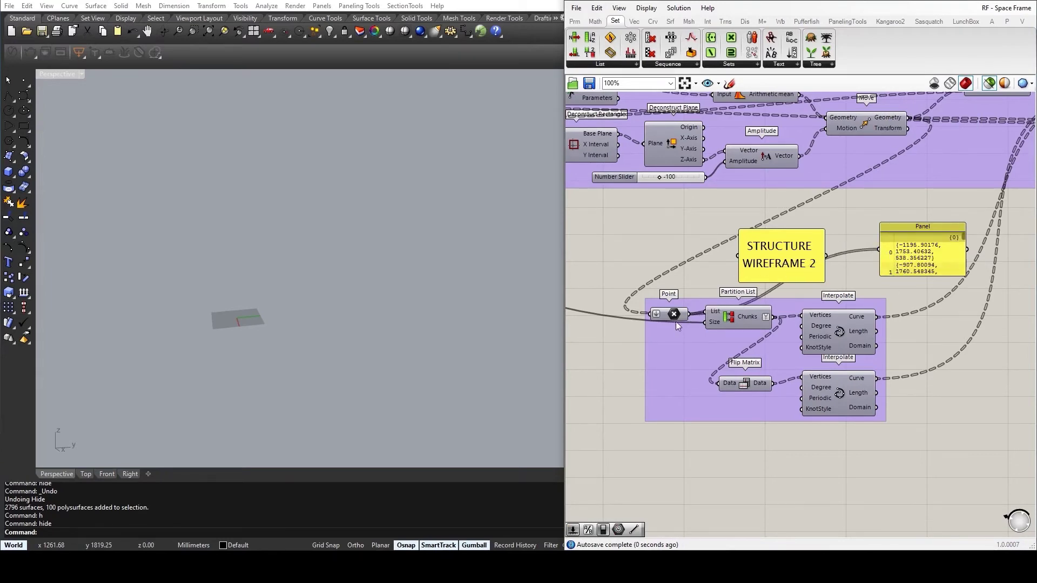
pyautogui.moveTo(683, 316)
pyautogui.moveTo(774, 318); pyautogui.dragTo(879, 249)
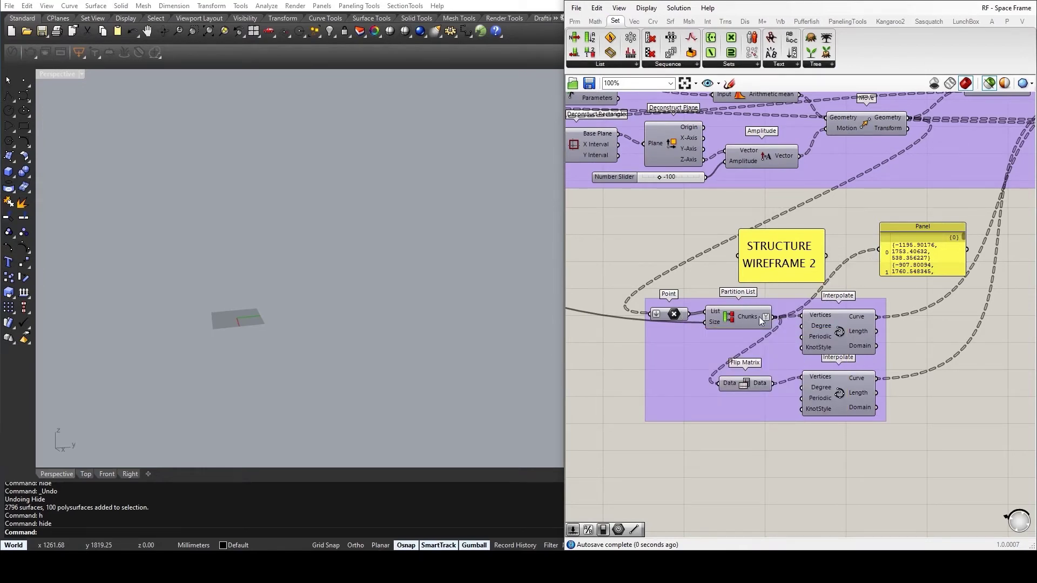
pyautogui.moveTo(752, 320)
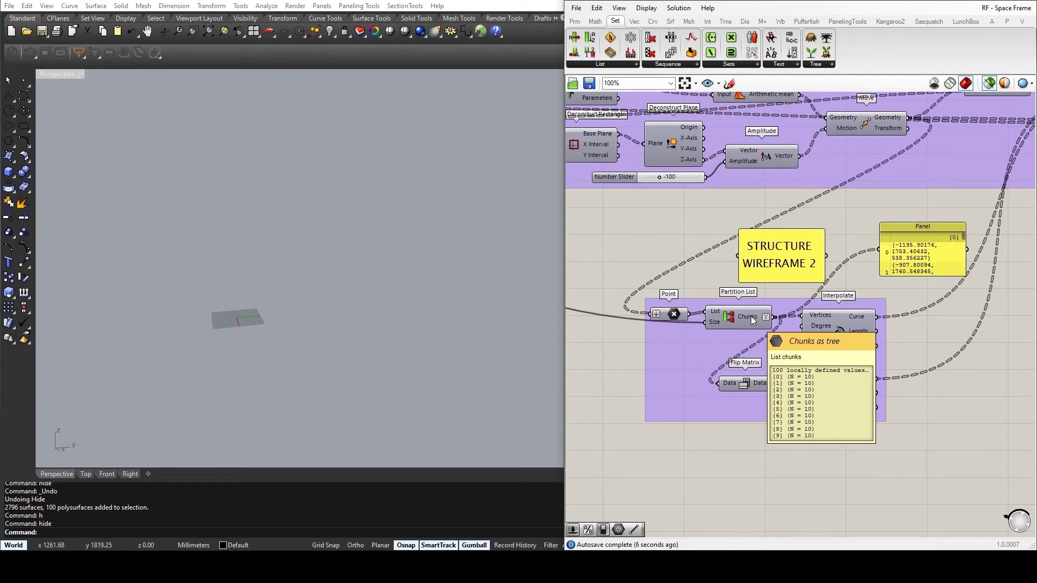
# Enlarge the Panel and place it beside the Interpolate components
pyautogui.click(903, 261)
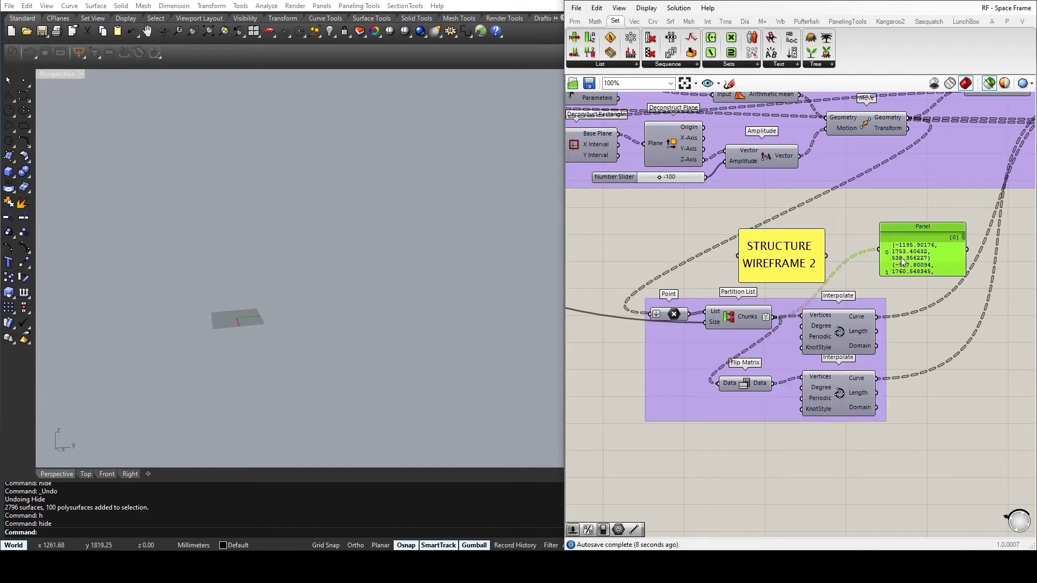
pyautogui.moveTo(930, 274); pyautogui.dragTo(938, 468)
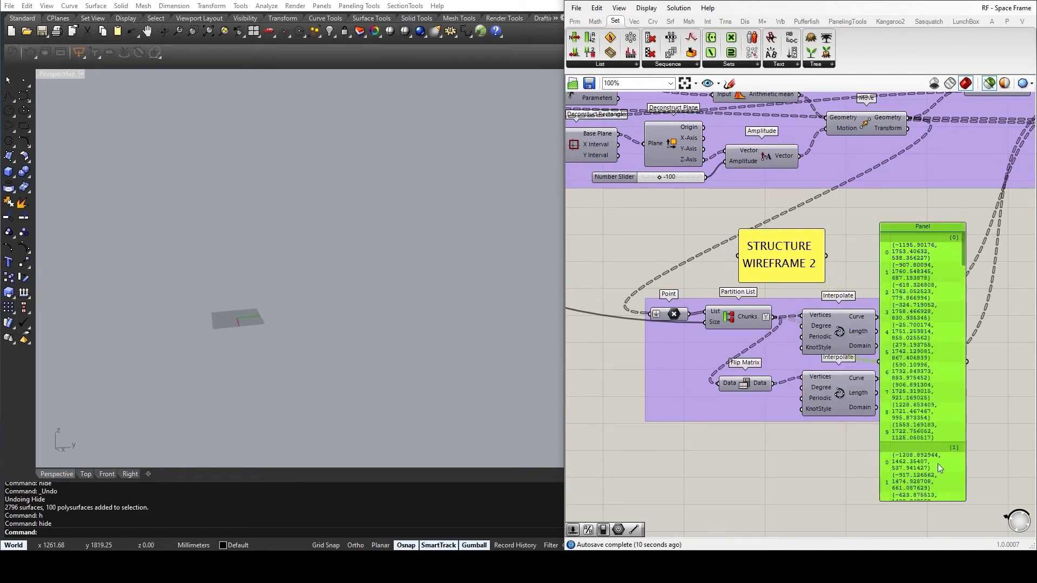
pyautogui.moveTo(859, 228); pyautogui.dragTo(646, 213, button='right')
pyautogui.moveTo(718, 212); pyautogui.dragTo(854, 208)
pyautogui.moveTo(855, 208)
pyautogui.mouseDown(button='right')
pyautogui.moveTo(754, 213)
pyautogui.moveTo(841, 206)
pyautogui.mouseUp(button='right')
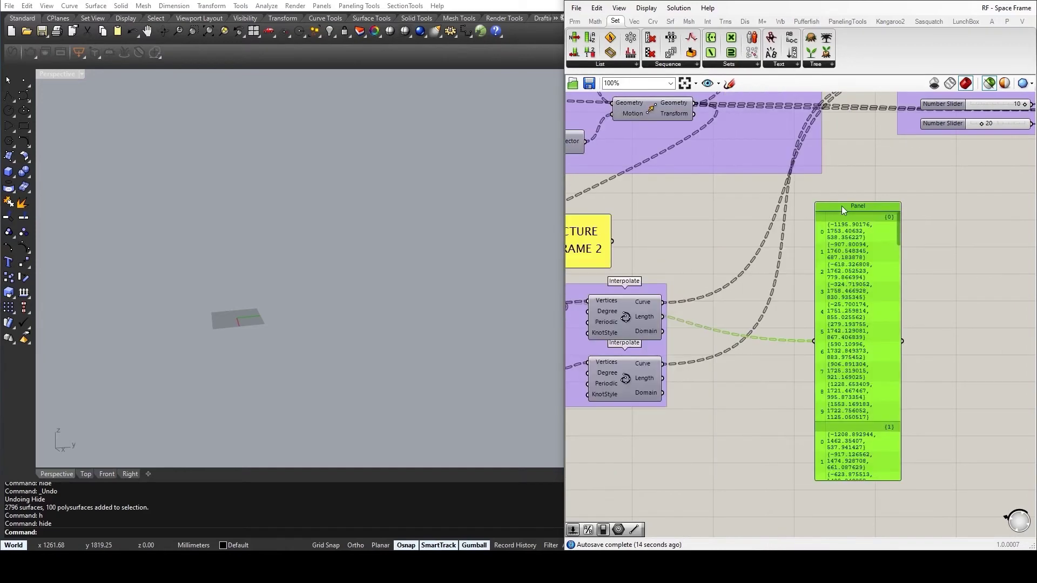
# Duplicate the Panel and feed it the flat point list to compare with the partitioned chunks
pyautogui.keyDown('alt'); pyautogui.moveTo(844, 210); pyautogui.dragTo(733, 209); pyautogui.keyUp('alt')
pyautogui.moveTo(740, 216); pyautogui.dragTo(892, 217, button='right')
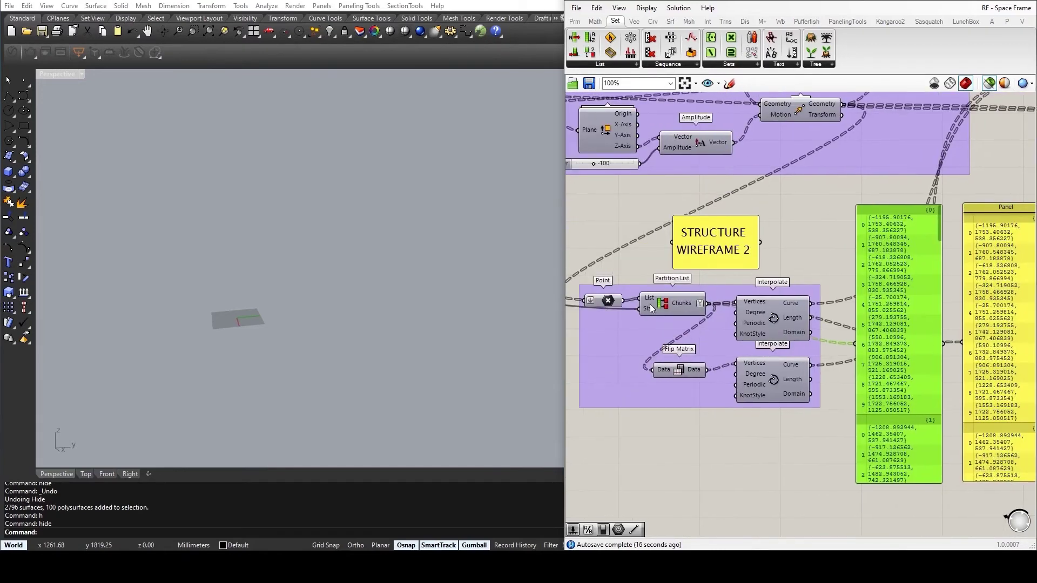
pyautogui.moveTo(625, 305); pyautogui.dragTo(855, 342)
pyautogui.moveTo(942, 221); pyautogui.dragTo(941, 312)
pyautogui.moveTo(940, 312); pyautogui.dragTo(895, 309, button='right')
pyautogui.moveTo(898, 291); pyautogui.dragTo(902, 332)
# Delete both coordinate panels from the STRUCTURE WIREFRAME 2 group
pyautogui.moveTo(1014, 242); pyautogui.dragTo(880, 235)
pyautogui.press('Delete')
pyautogui.moveTo(746, 252); pyautogui.dragTo(922, 243, button='right')
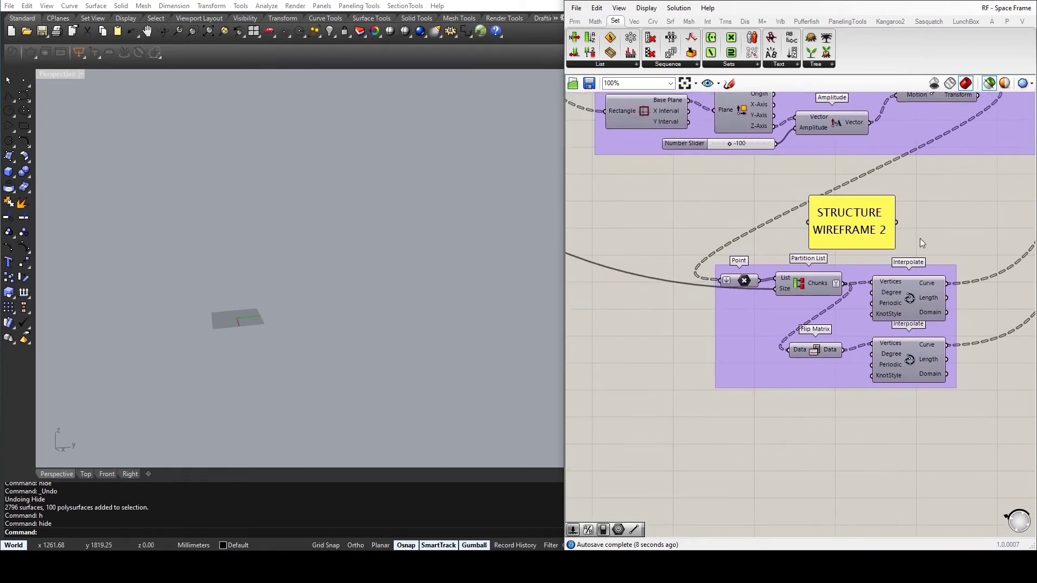
pyautogui.scroll(-5, 663, 262)
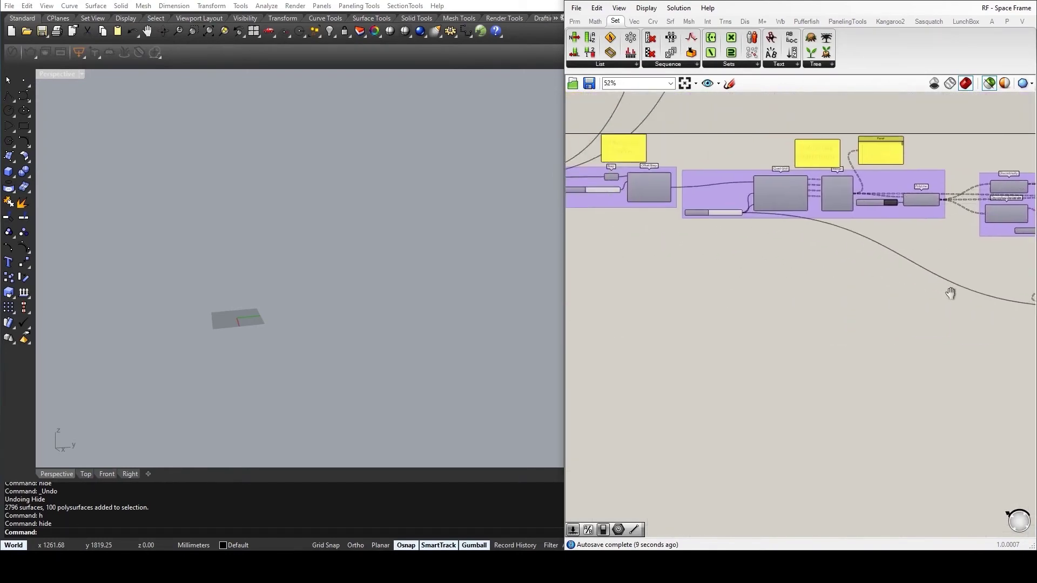
pyautogui.moveTo(788, 217); pyautogui.dragTo(870, 240, button='right')
pyautogui.scroll(5, 859, 238)
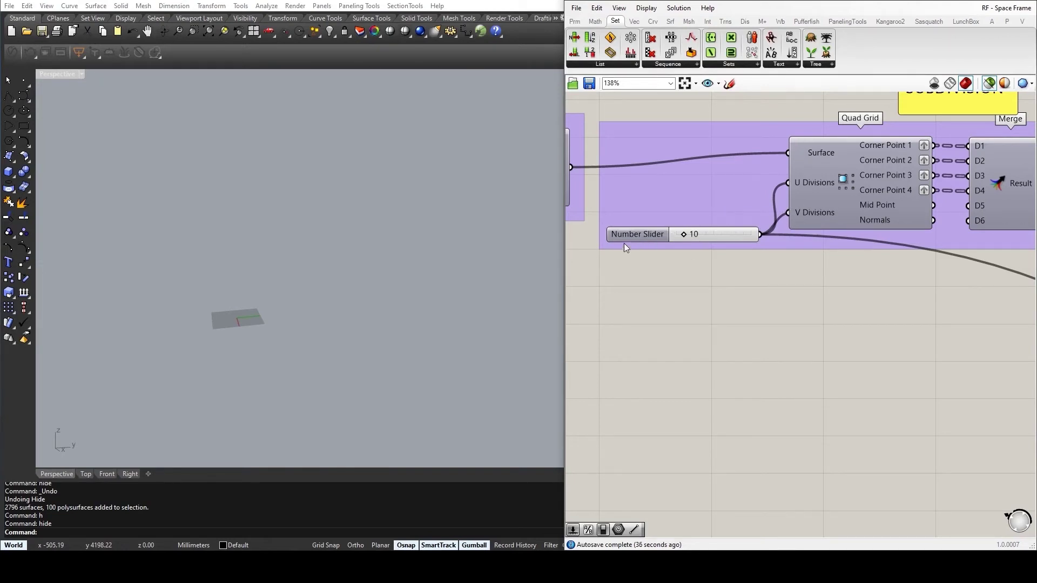
pyautogui.scroll(-5, 787, 227)
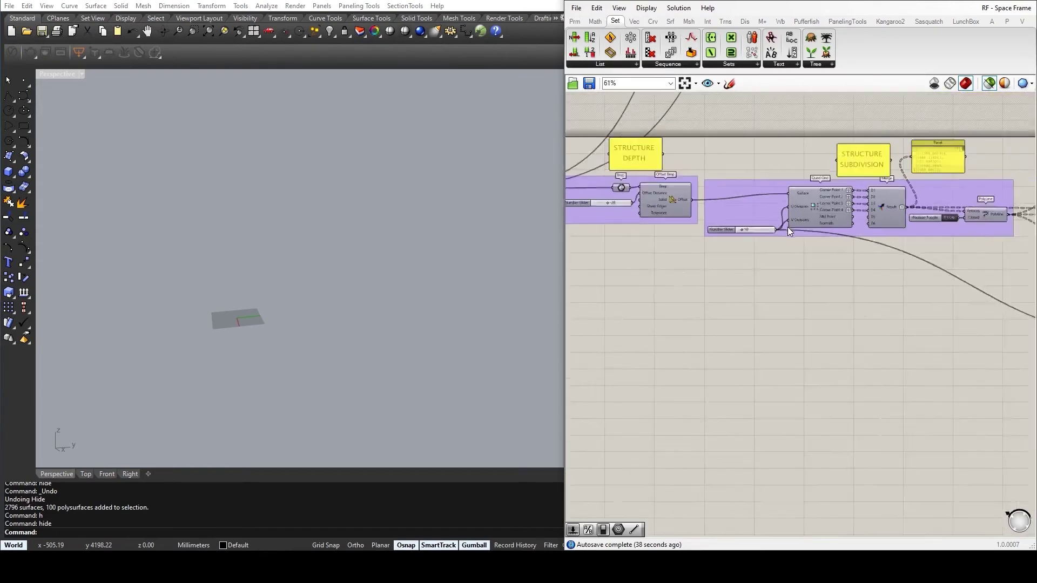
pyautogui.scroll(3, 659, 297)
pyautogui.scroll(4, 702, 260)
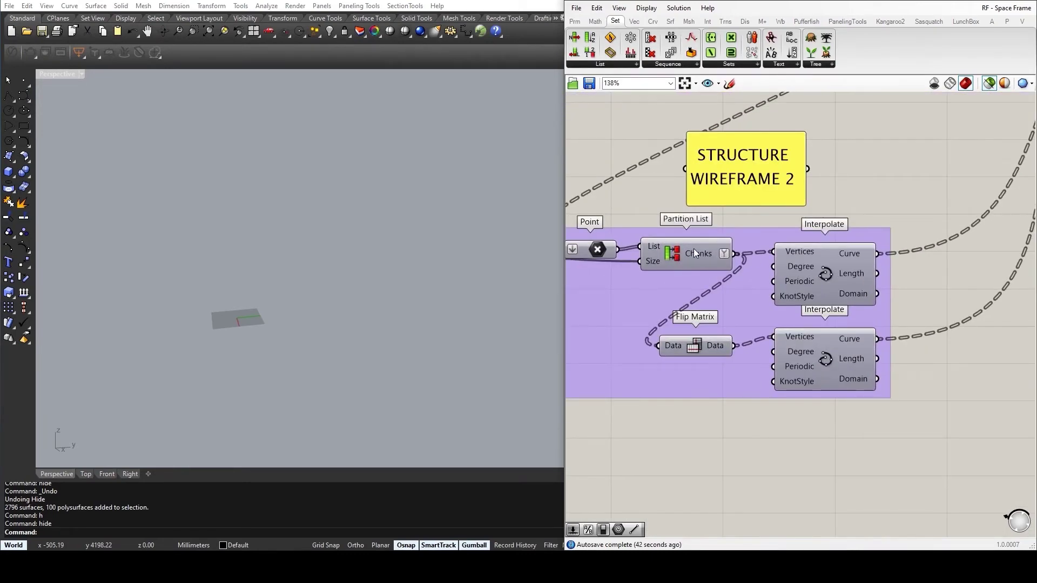
# Preview the partitioned point grid and the interpolated curves in both directions
pyautogui.click(693, 249)
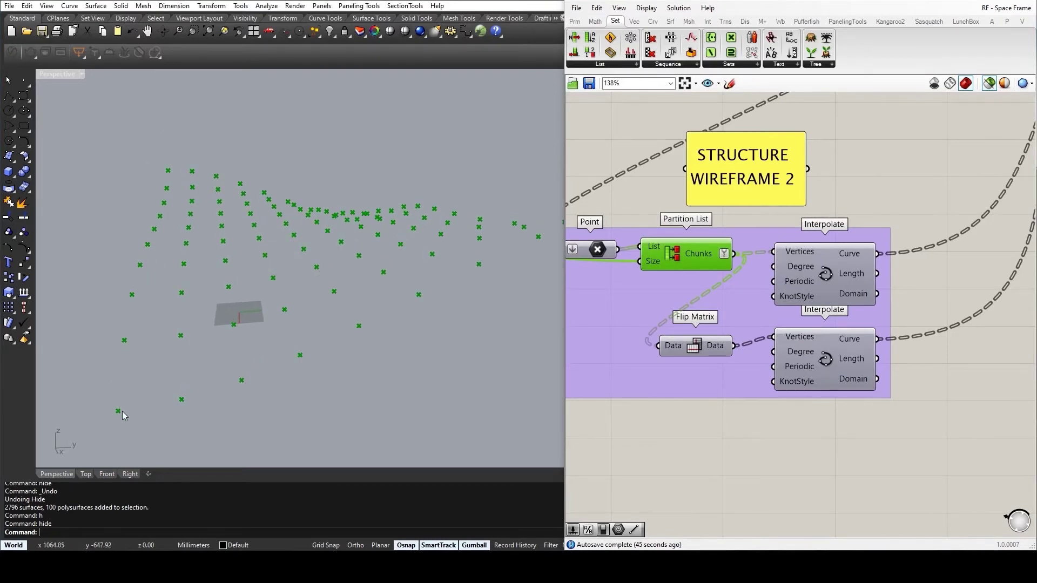
pyautogui.moveTo(199, 378); pyautogui.dragTo(367, 262, button='right')
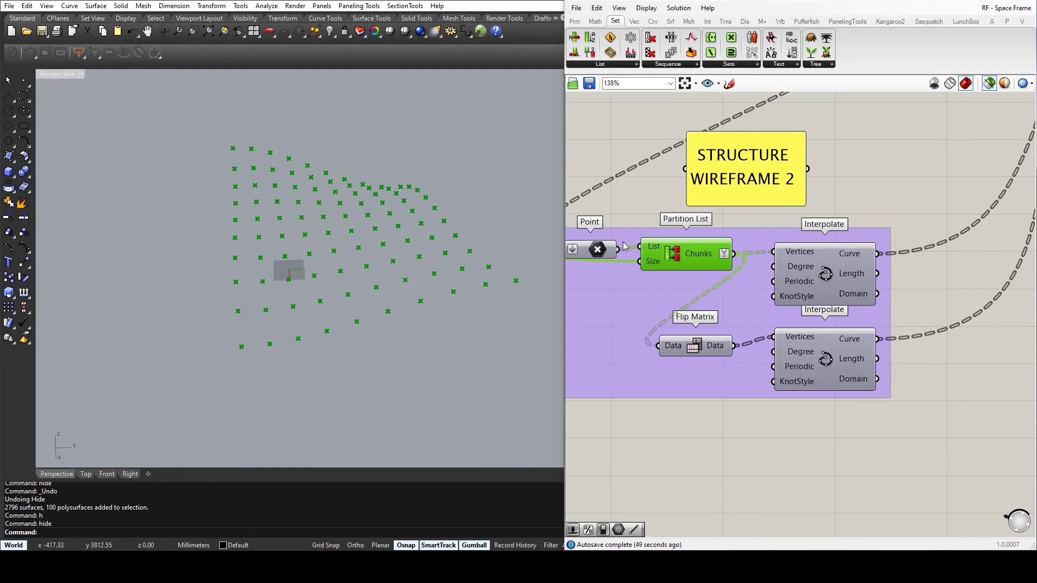
pyautogui.click(840, 273)
pyautogui.moveTo(554, 269); pyautogui.dragTo(231, 200, button='right')
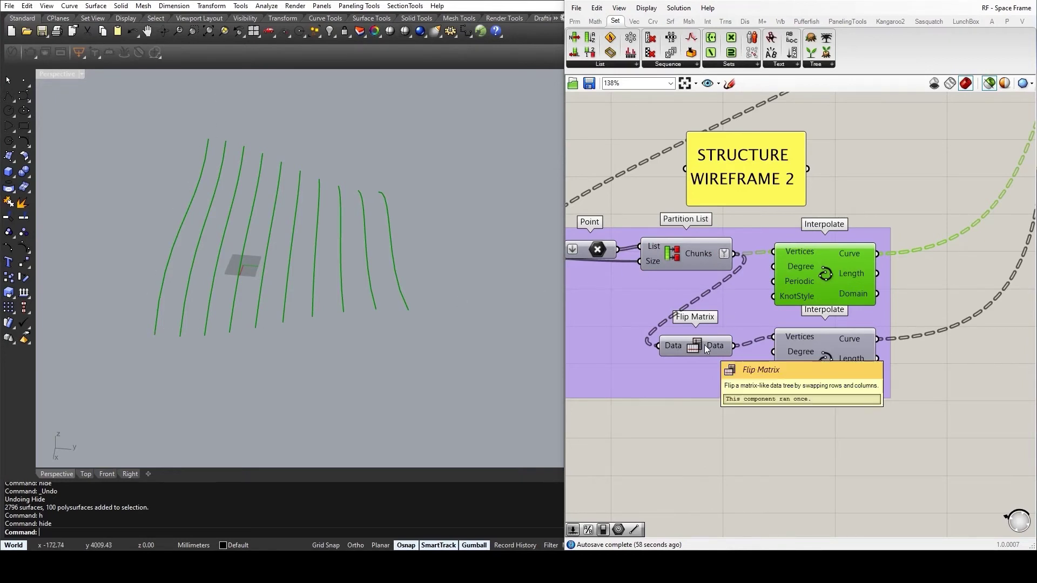
pyautogui.click(829, 349)
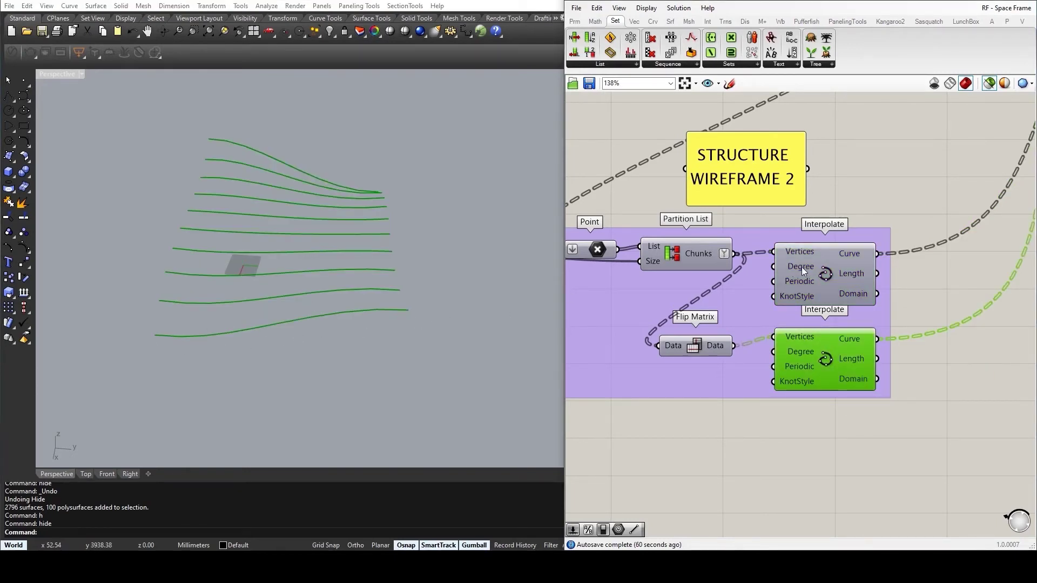
pyautogui.scroll(-4, 815, 262)
pyautogui.scroll(2, 845, 275)
pyautogui.scroll(-3, 905, 293)
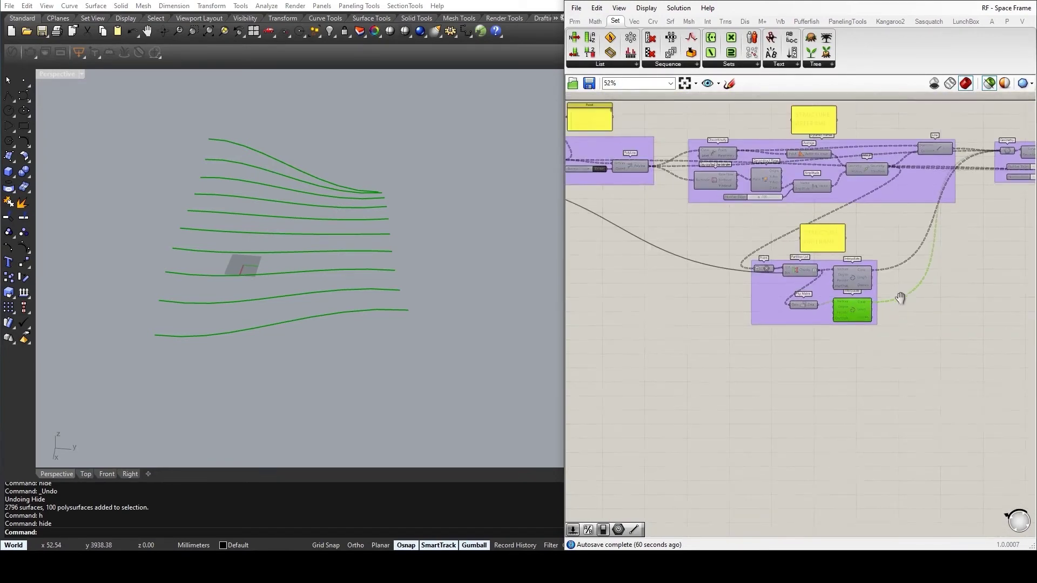
pyautogui.scroll(1, 639, 224)
# Replace the curves preview with the quad polyline grid over the surface
pyautogui.click(640, 220)
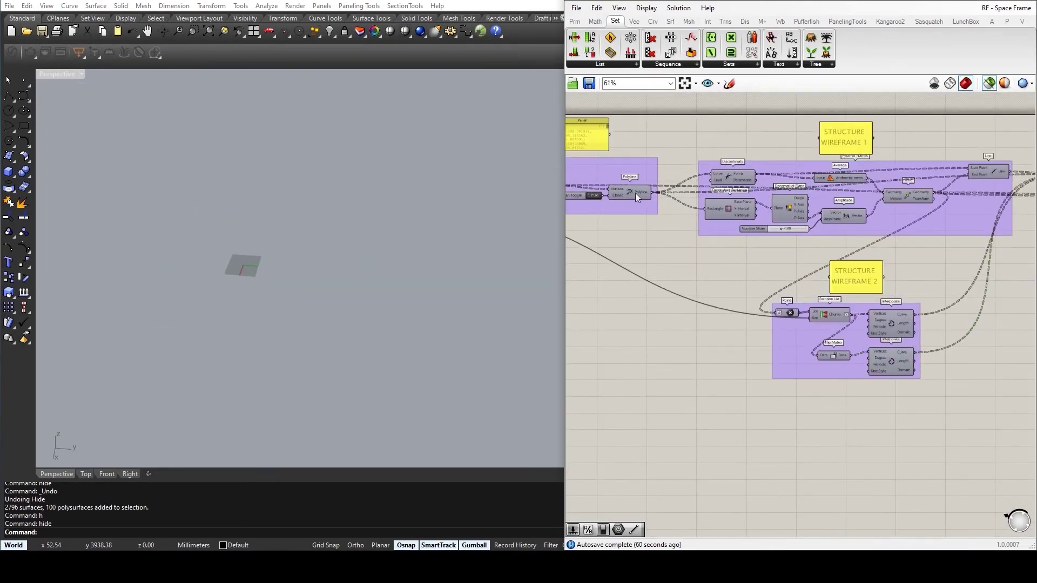
pyautogui.click(635, 193)
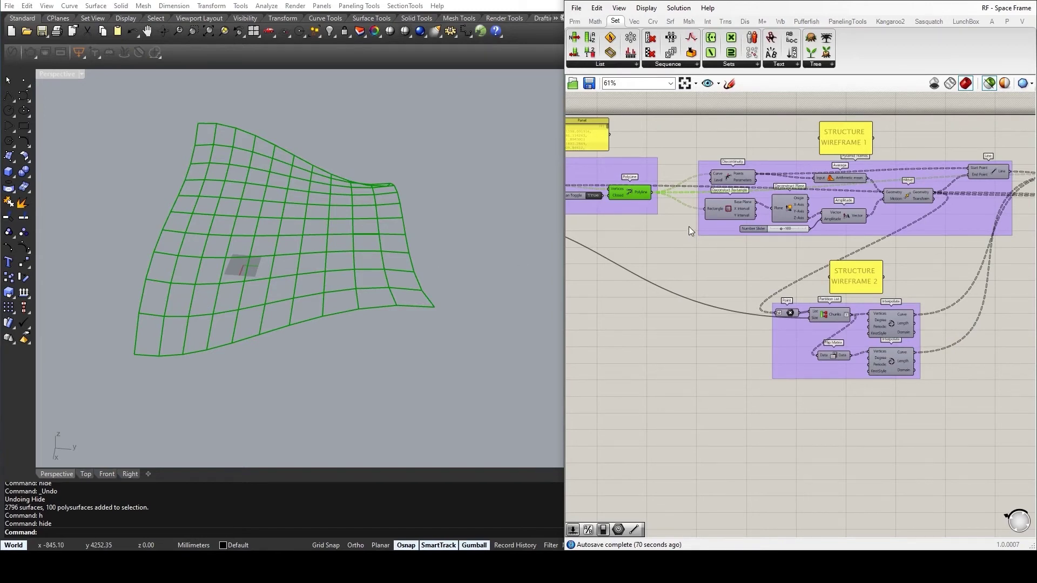
pyautogui.moveTo(692, 227); pyautogui.dragTo(572, 250, button='right')
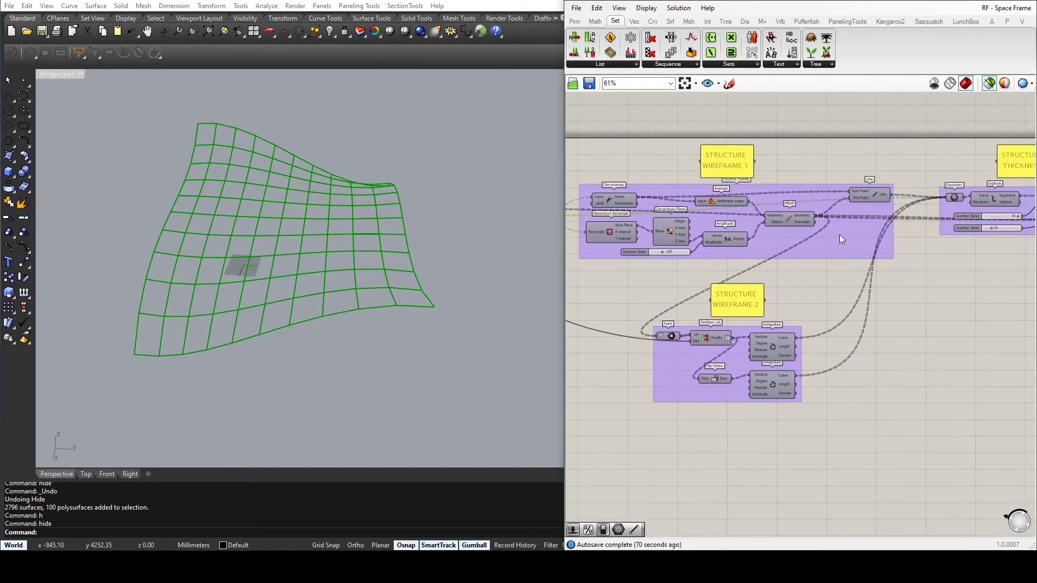
# Preview the triangulated line structure, then the two Interpolate components' curves
pyautogui.click(867, 193)
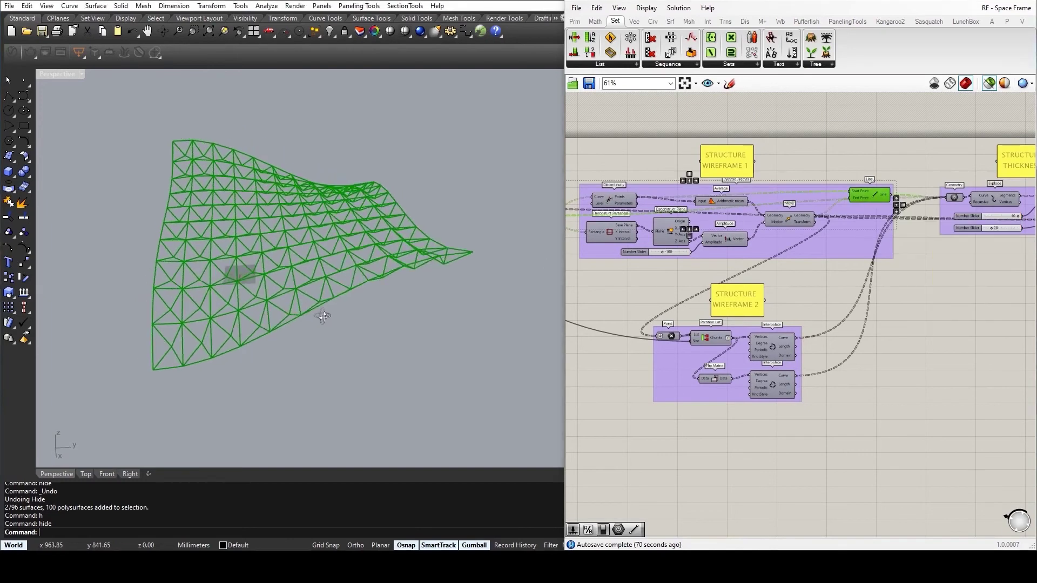
pyautogui.moveTo(323, 316); pyautogui.dragTo(349, 294, button='right')
pyautogui.moveTo(377, 246); pyautogui.dragTo(366, 275, button='right')
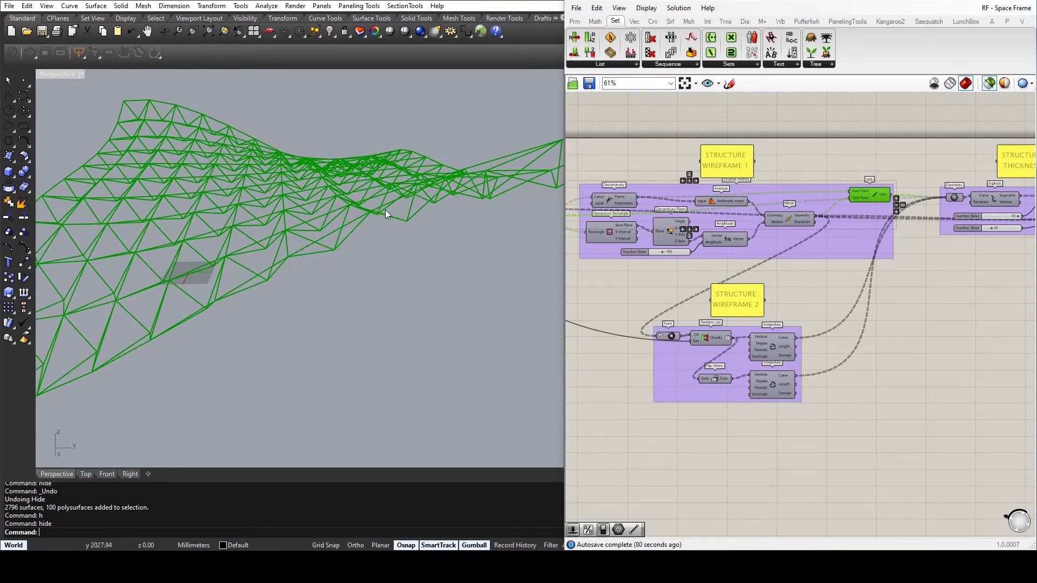
pyautogui.moveTo(838, 336); pyautogui.dragTo(755, 315, button='right')
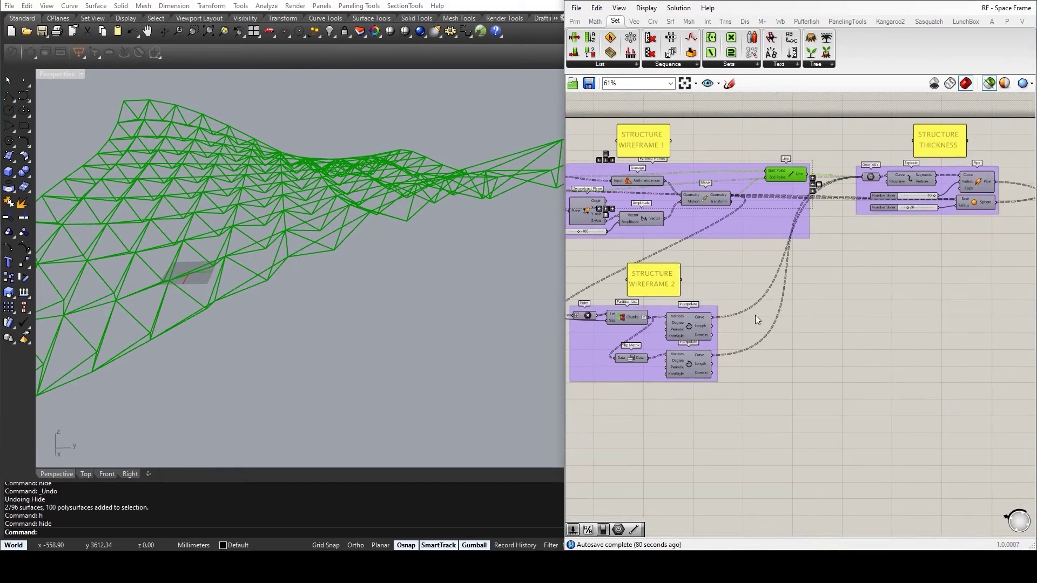
pyautogui.scroll(2, 682, 323)
pyautogui.click(683, 325)
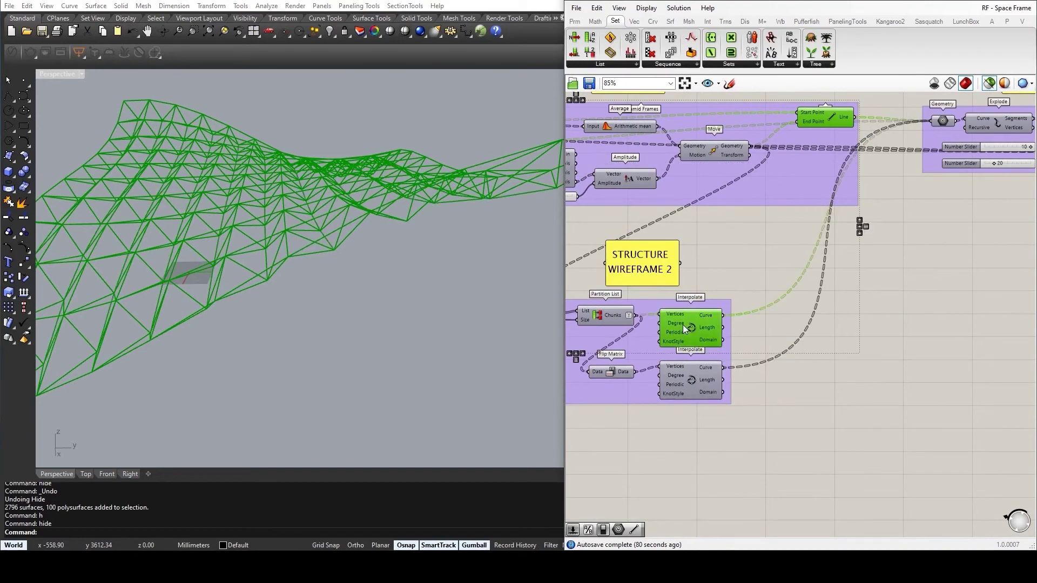
pyautogui.keyDown('shift'); pyautogui.click(686, 387); pyautogui.keyUp('shift')
pyautogui.moveTo(320, 287); pyautogui.dragTo(316, 345, button='right')
# Preview the thickness group's Geometry input, then the exploded segments with their vertex points
pyautogui.moveTo(950, 124); pyautogui.dragTo(732, 219, button='right')
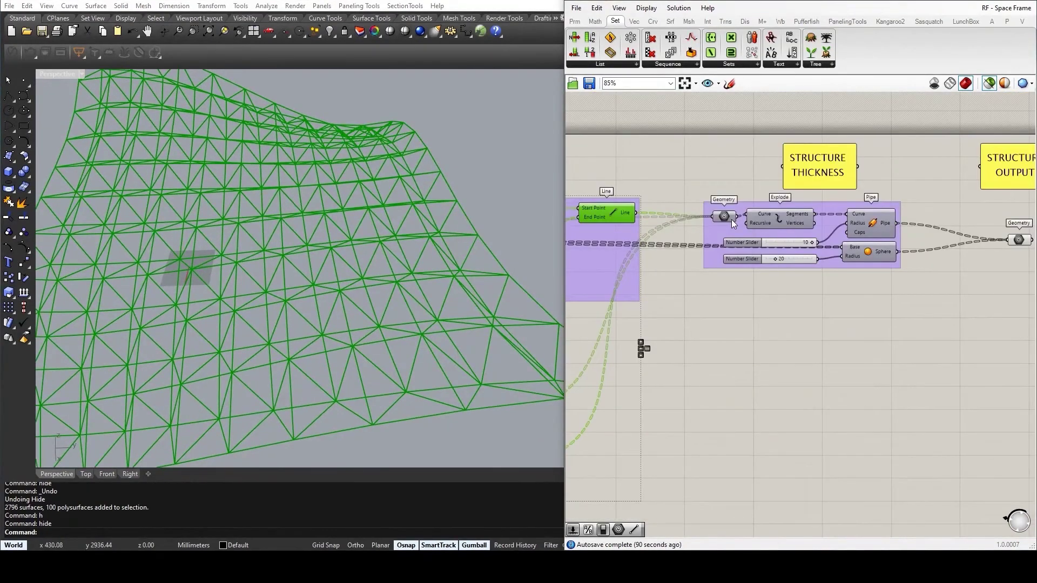
pyautogui.scroll(3, 732, 220)
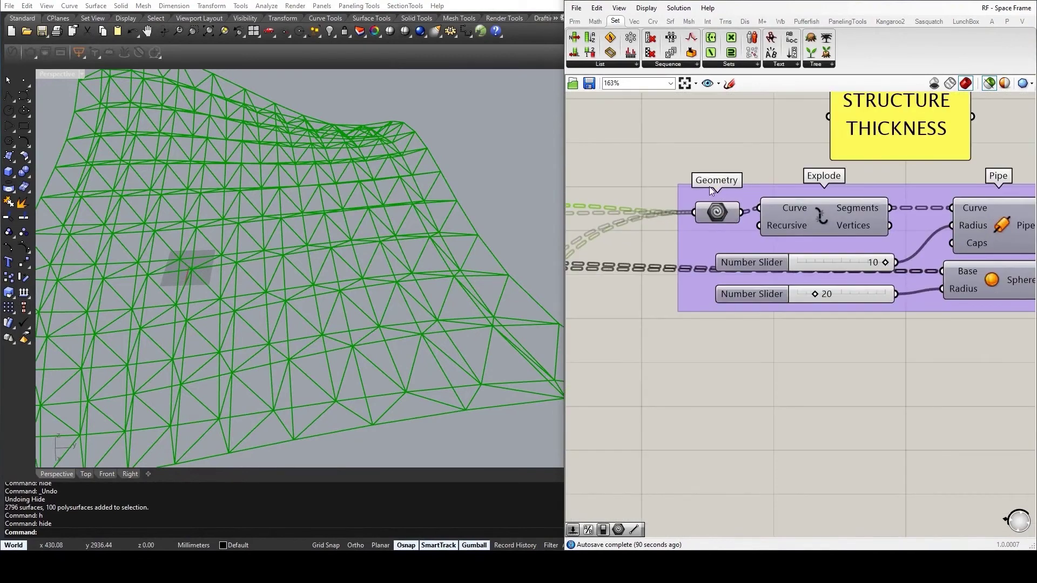
pyautogui.click(720, 213)
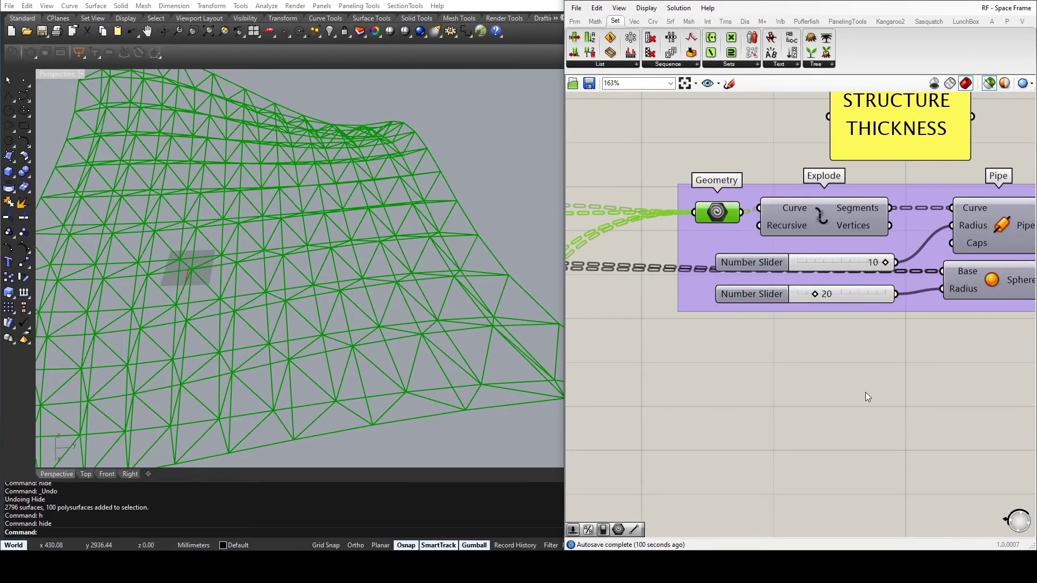
pyautogui.moveTo(865, 392); pyautogui.dragTo(754, 411, button='right')
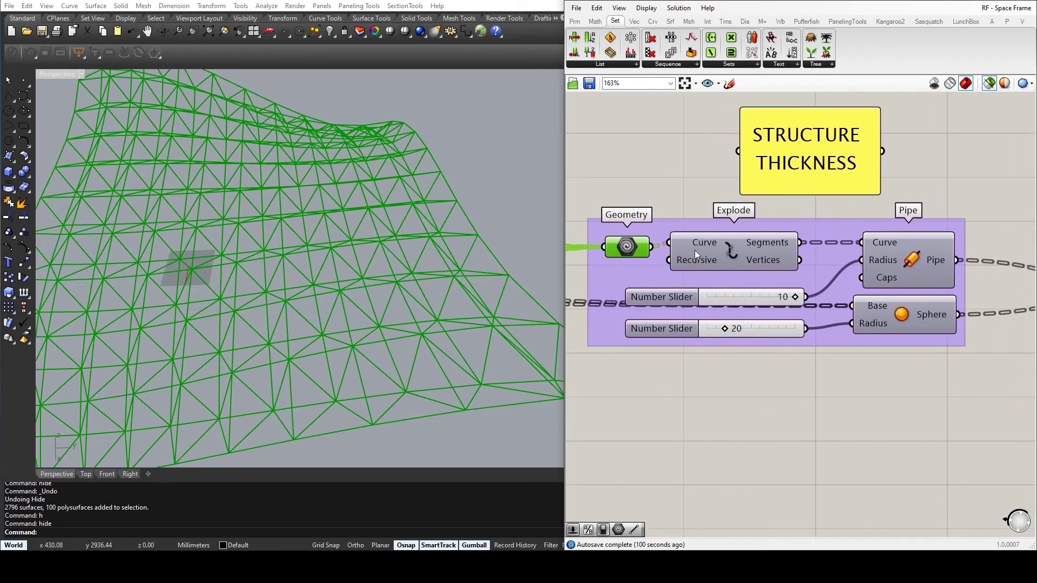
pyautogui.click(734, 248)
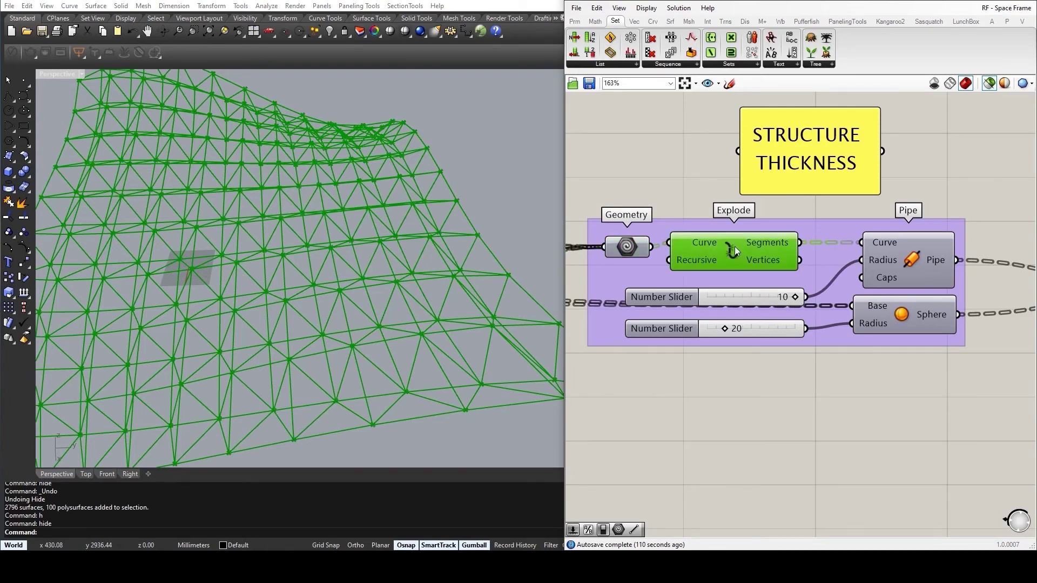
pyautogui.click(916, 258)
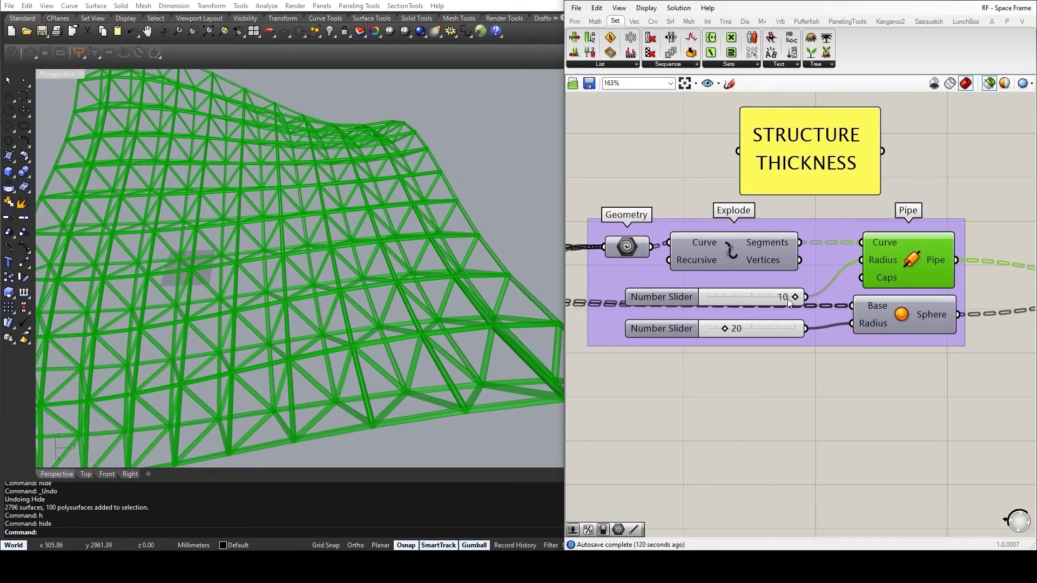
pyautogui.moveTo(385, 351); pyautogui.dragTo(386, 310, button='right')
pyautogui.scroll(3, 323, 262)
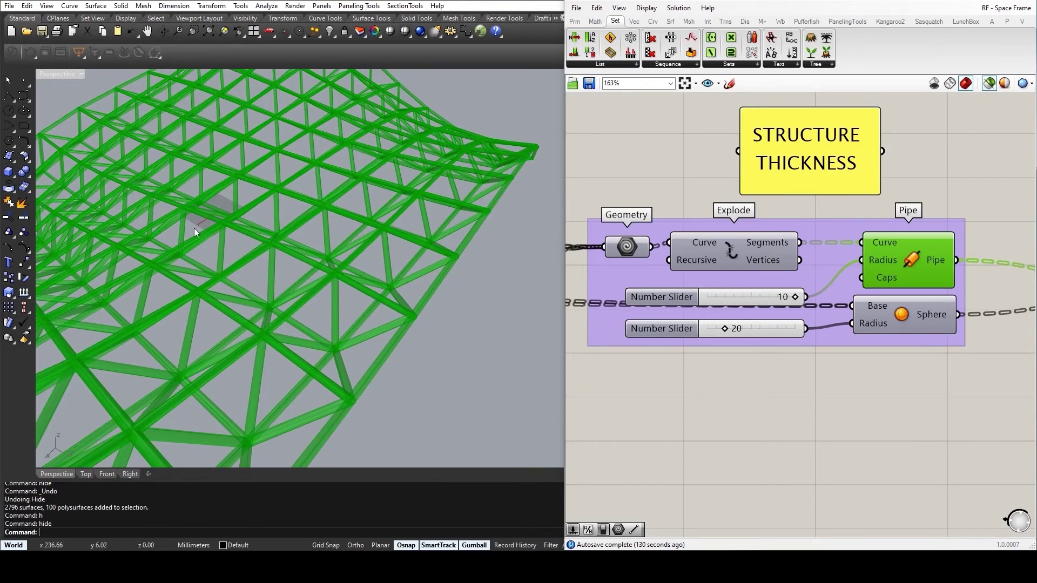
pyautogui.moveTo(518, 336); pyautogui.dragTo(440, 309, button='right')
pyautogui.scroll(6, 281, 211)
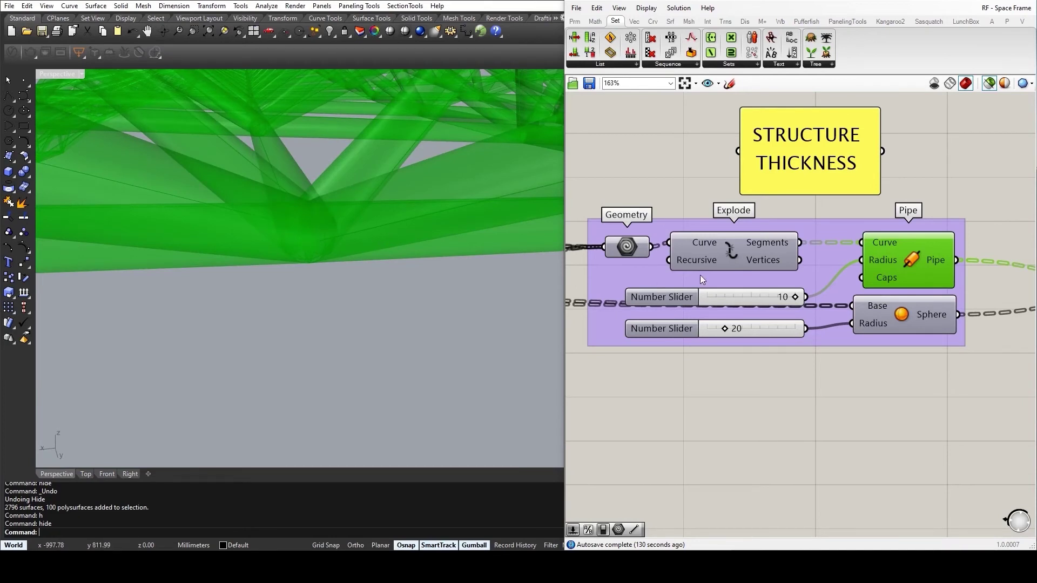
pyautogui.moveTo(887, 283)
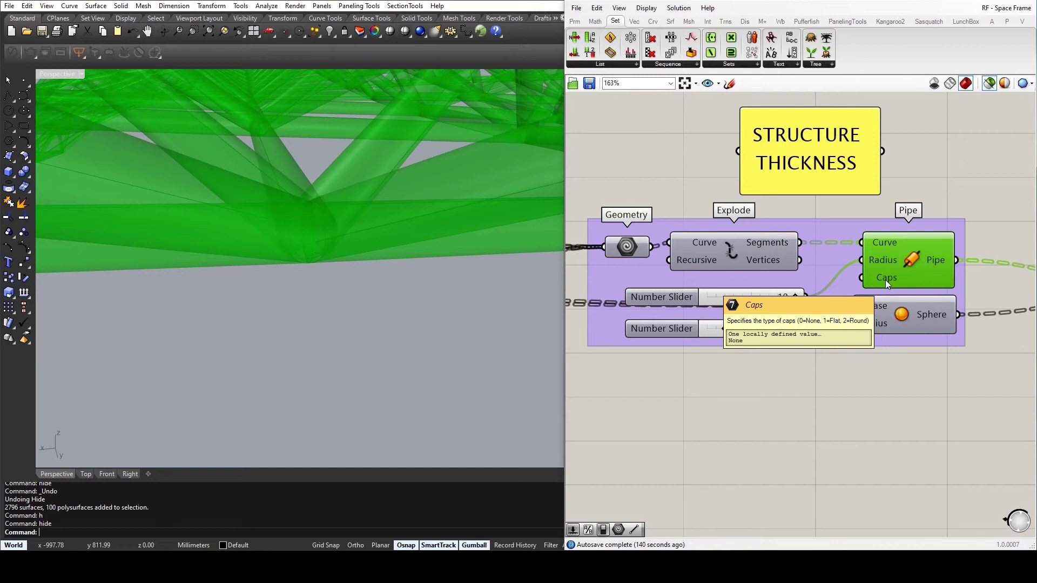
# Give the pipe ends Flat caps and inspect the frame from below
pyautogui.rightClick(885, 279)
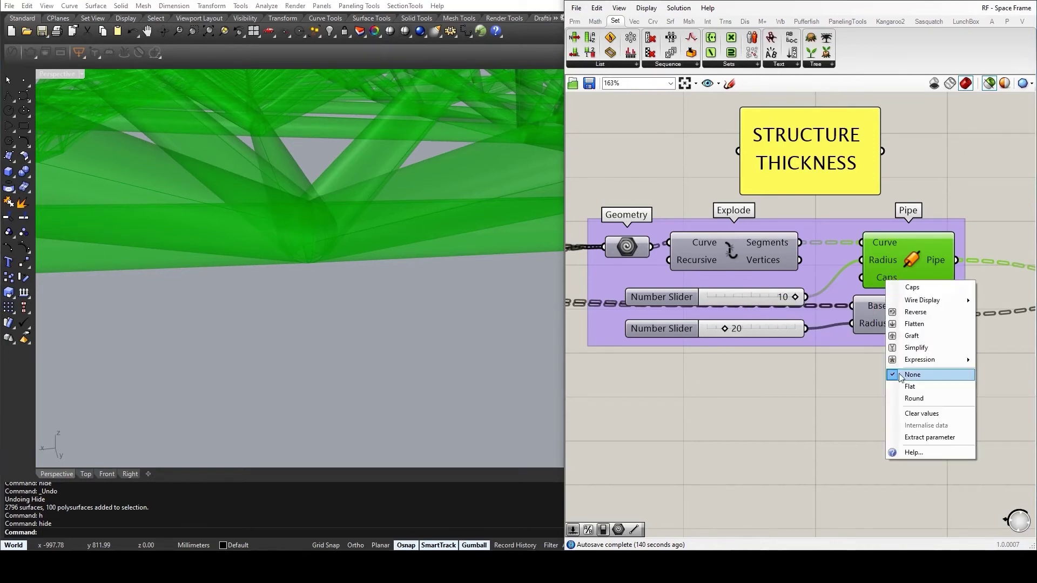
pyautogui.click(914, 386)
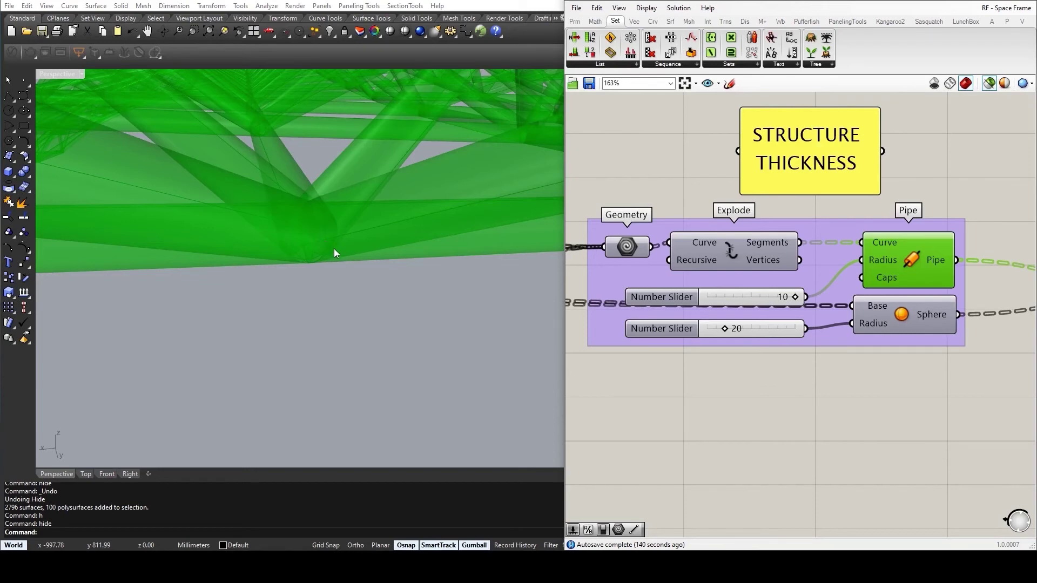
pyautogui.moveTo(286, 233); pyautogui.dragTo(323, 211, button='right')
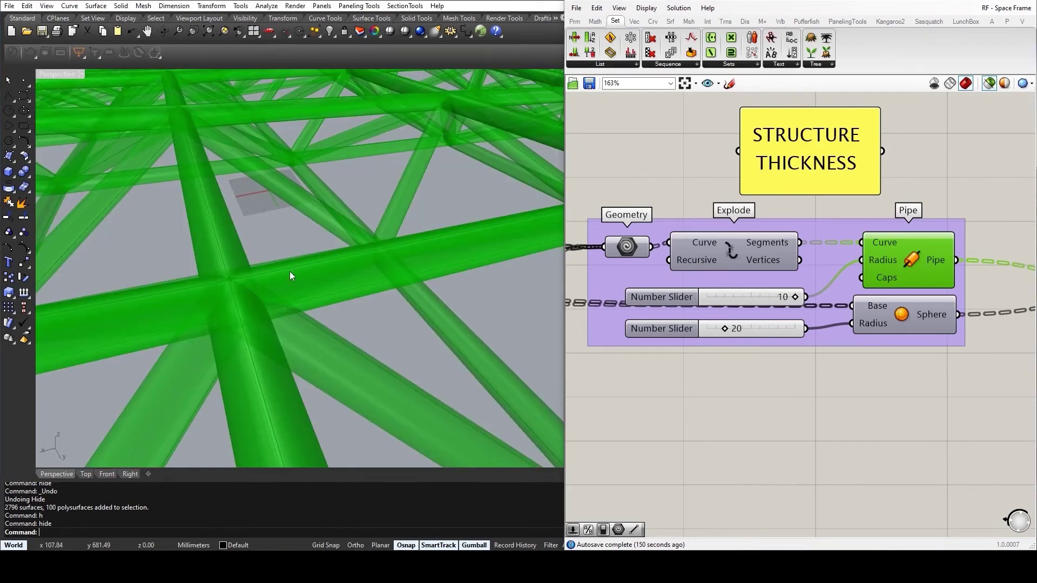
pyautogui.scroll(-3, 290, 271)
pyautogui.moveTo(494, 393)
pyautogui.keyDown('shift'); pyautogui.mouseDown(button='right')
pyautogui.moveTo(468, 366)
pyautogui.moveTo(500, 387)
pyautogui.mouseUp(button='right'); pyautogui.keyUp('shift')
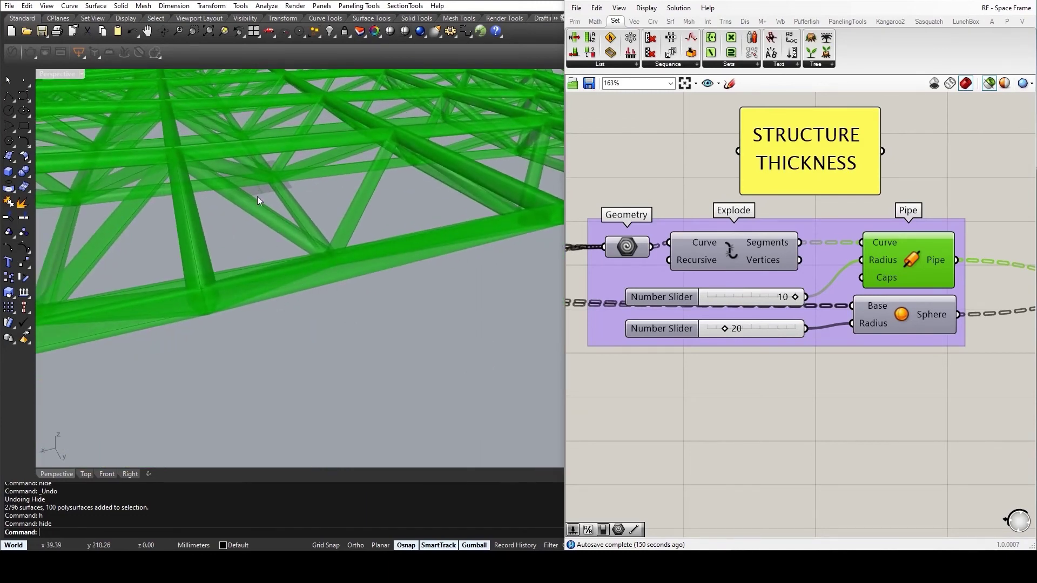
pyautogui.scroll(4, 231, 271)
pyautogui.moveTo(481, 439); pyautogui.dragTo(402, 382, button='right')
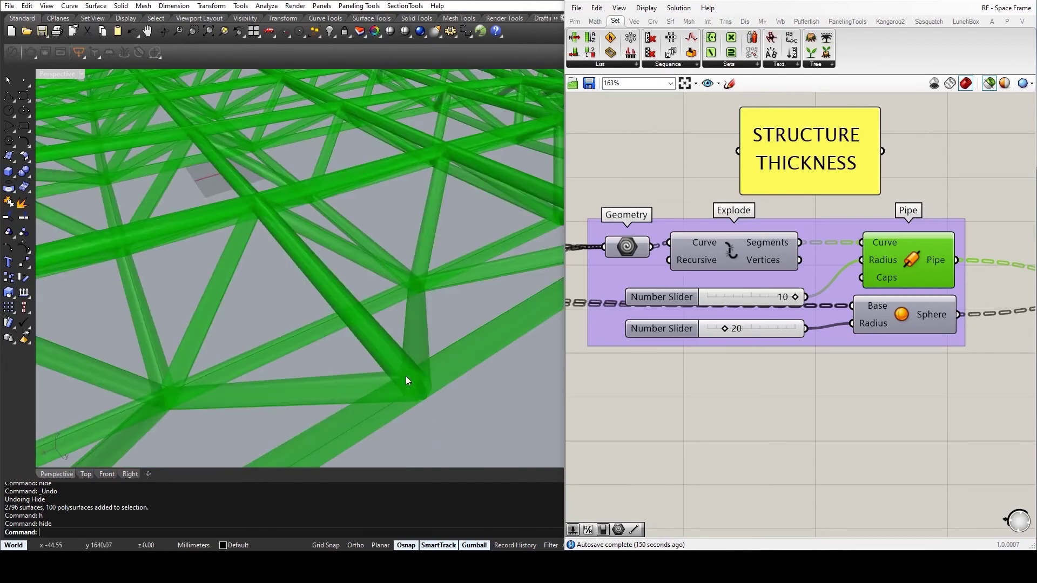
# Switch the pipe caps to Round, then set them back to None
pyautogui.rightClick(888, 279)
pyautogui.click(932, 395)
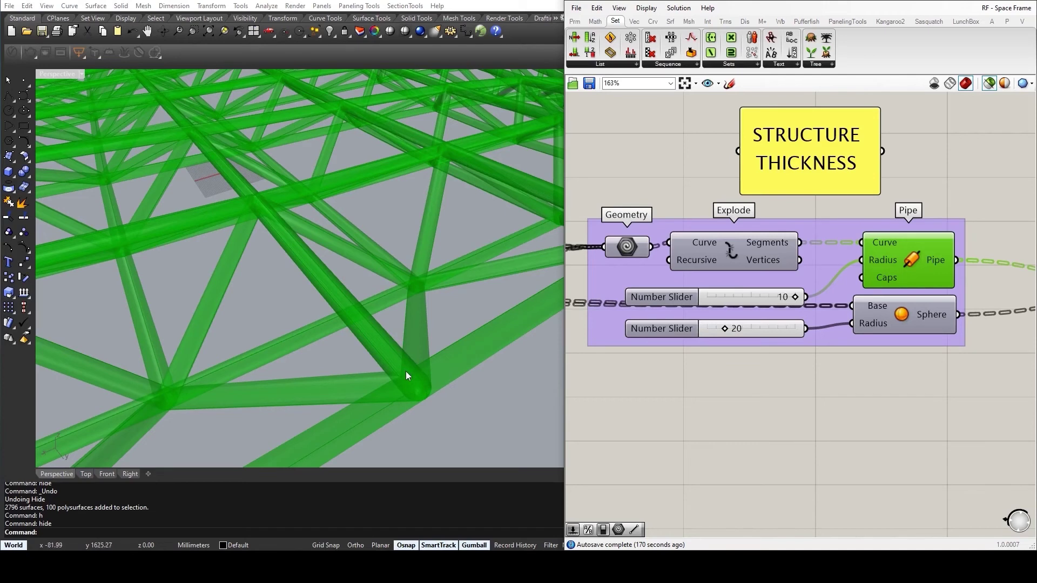
pyautogui.rightClick(887, 277)
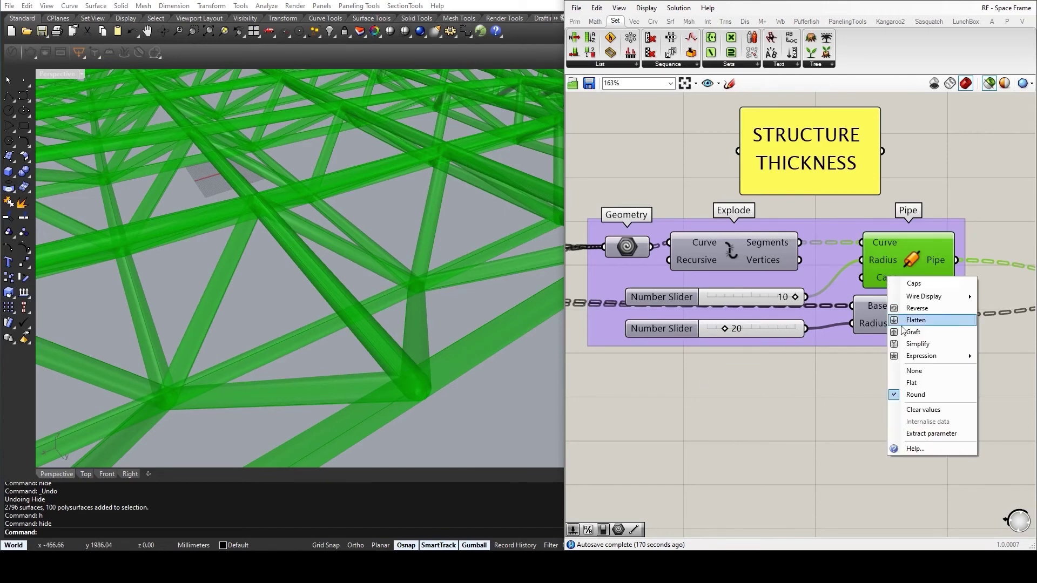
pyautogui.click(914, 371)
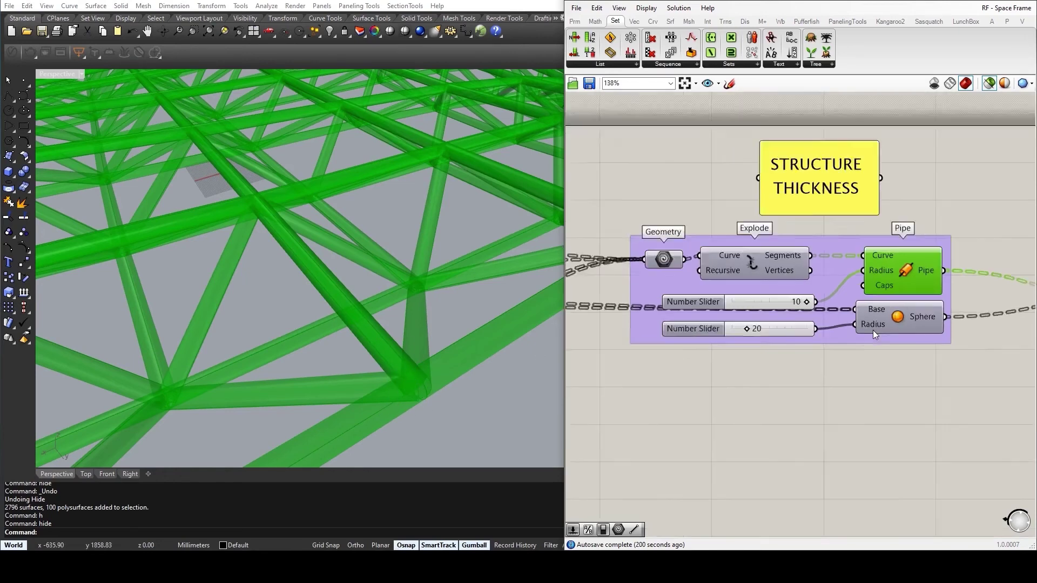
# Preview only the points moved by the Move component
pyautogui.scroll(-5, 873, 329)
pyautogui.scroll(3, 864, 351)
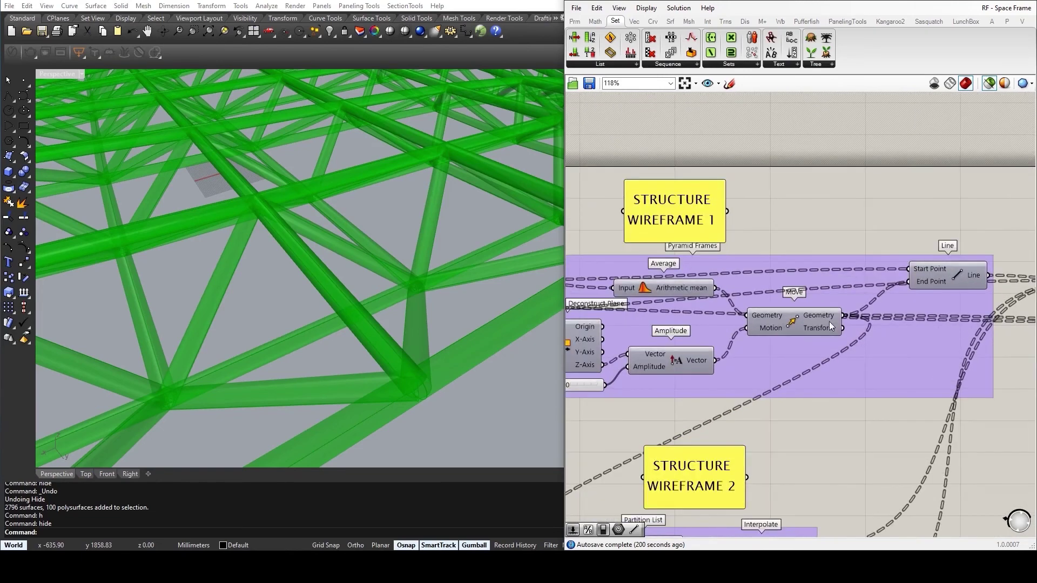
pyautogui.click(815, 316)
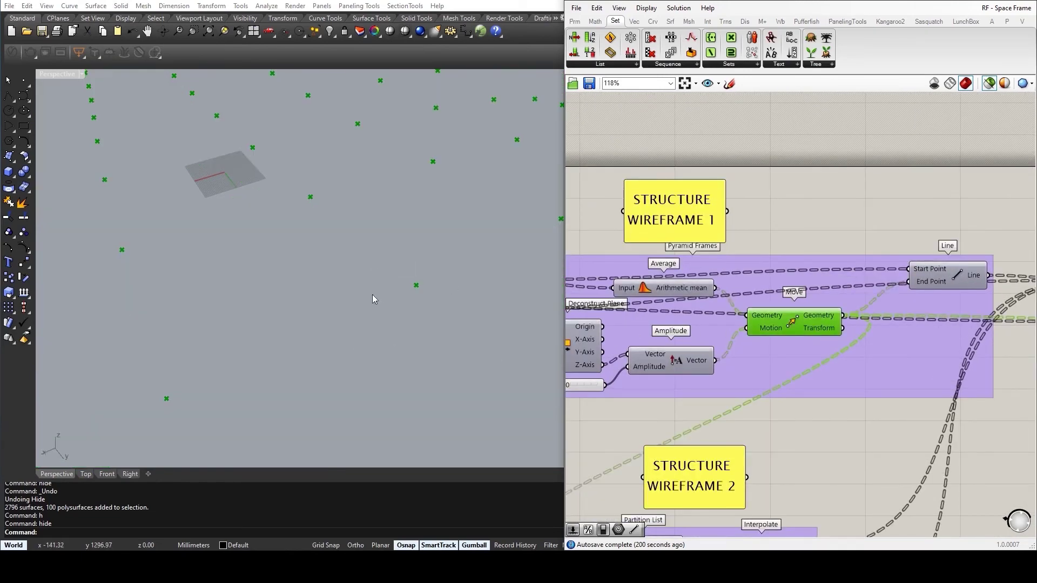
pyautogui.scroll(-2, 724, 321)
pyautogui.rightClick(653, 370)
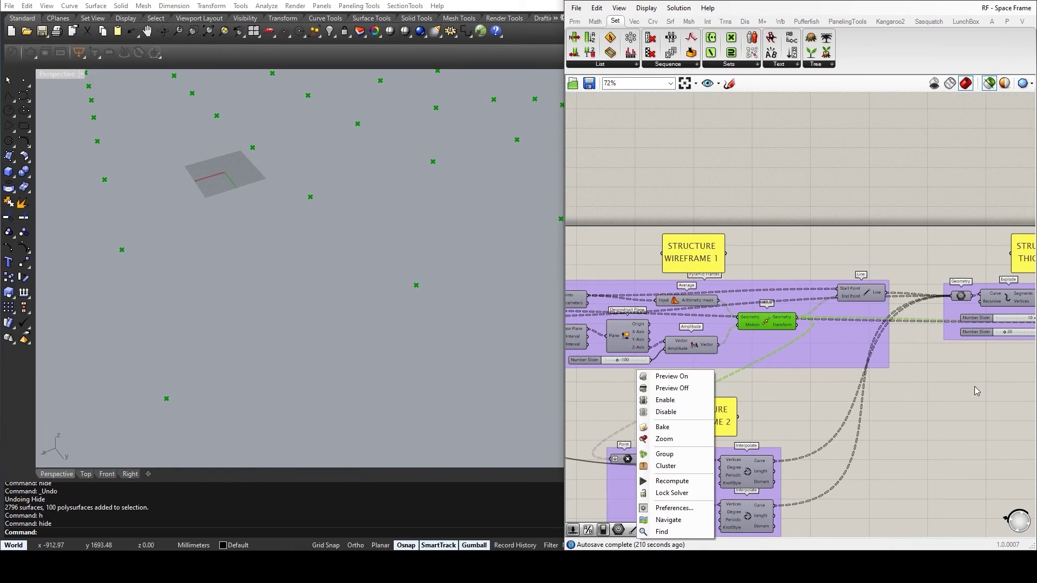
# Preview the radius-20 spheres at every space-frame joint
pyautogui.moveTo(945, 382); pyautogui.dragTo(662, 323, button='right')
pyautogui.scroll(3, 699, 316)
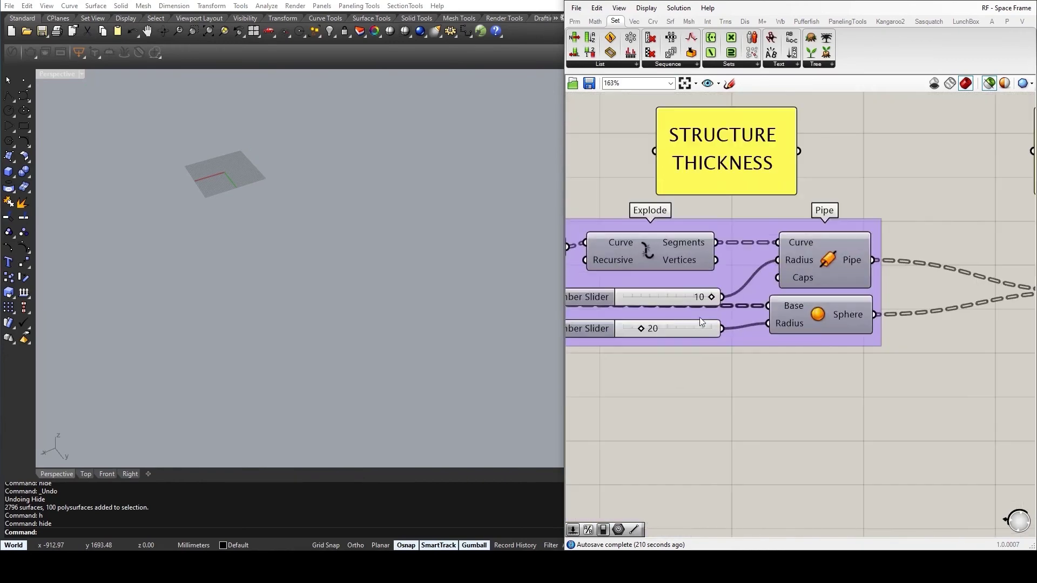
pyautogui.click(814, 322)
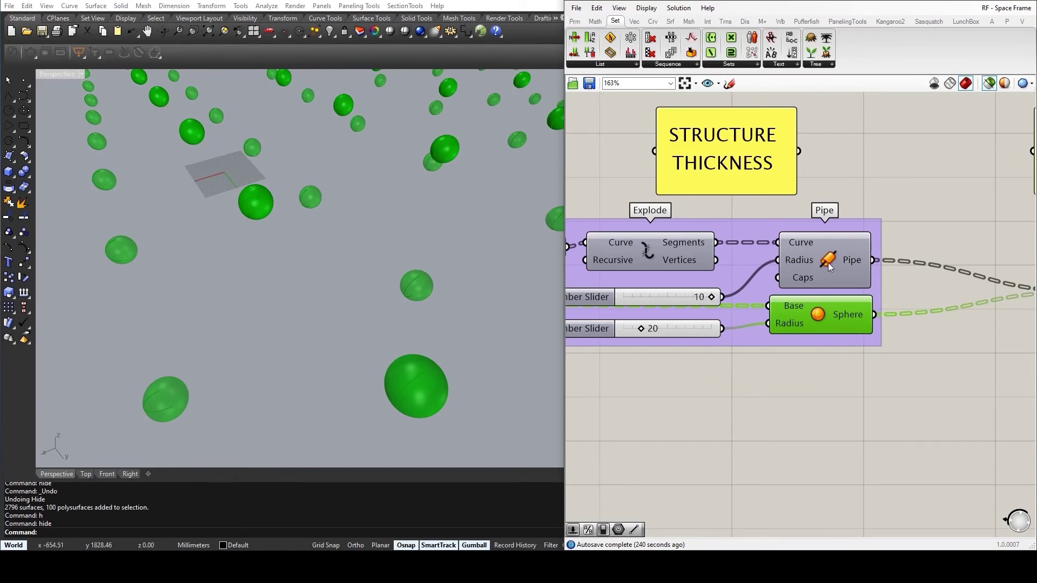
pyautogui.scroll(-2, 830, 267)
pyautogui.moveTo(830, 267); pyautogui.dragTo(664, 280, button='right')
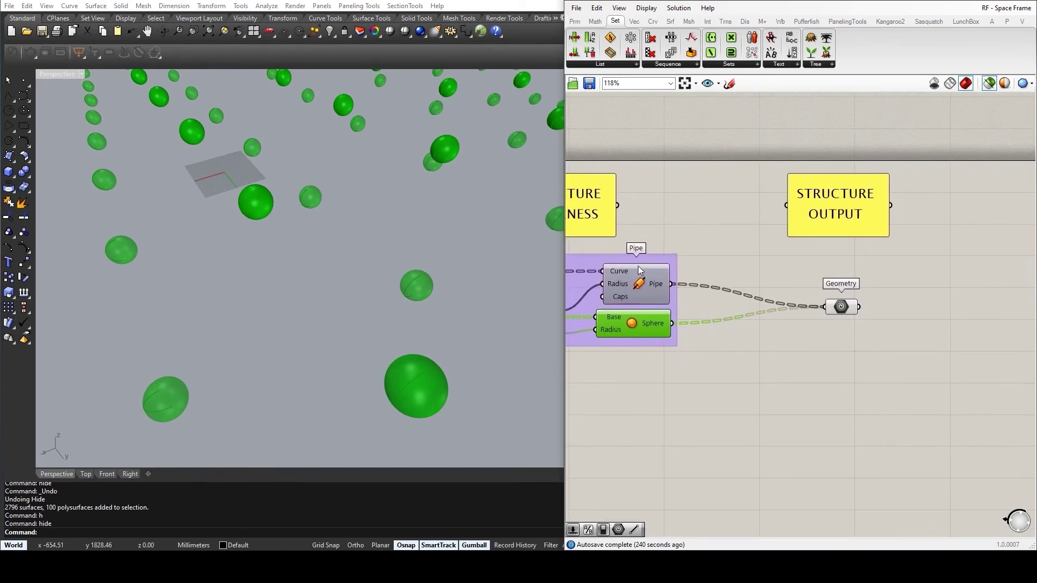
# Preview the combined pipes and spheres output, bake it into Rhino, and select a baked pipe
pyautogui.click(843, 309)
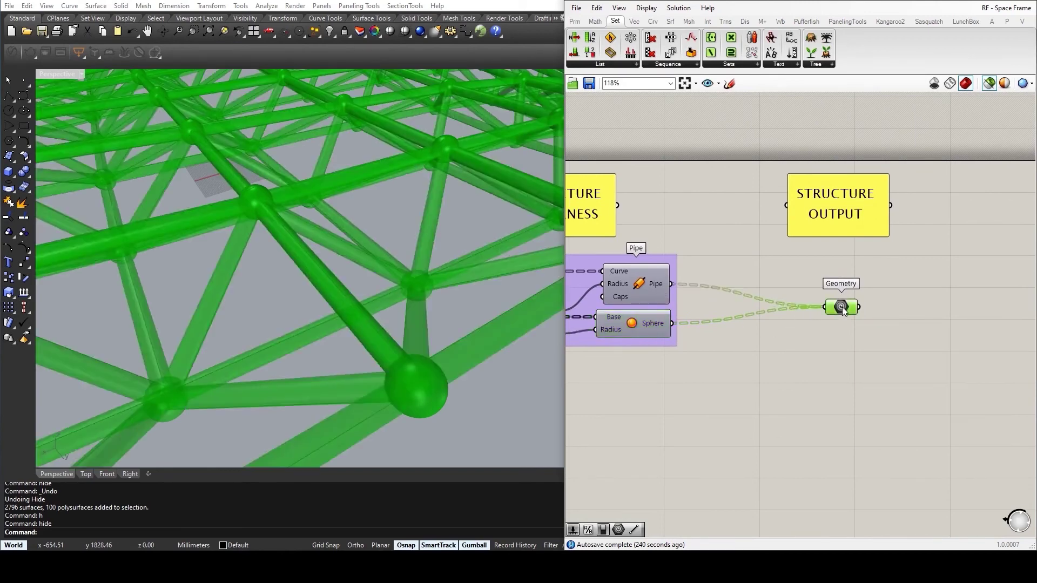
pyautogui.scroll(-10, 417, 321)
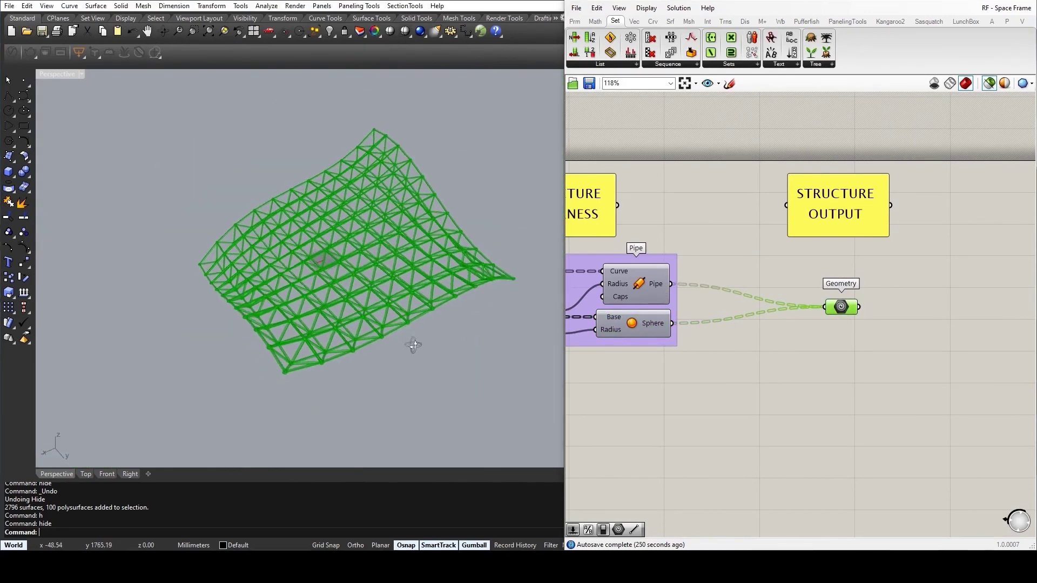
pyautogui.scroll(6, 361, 315)
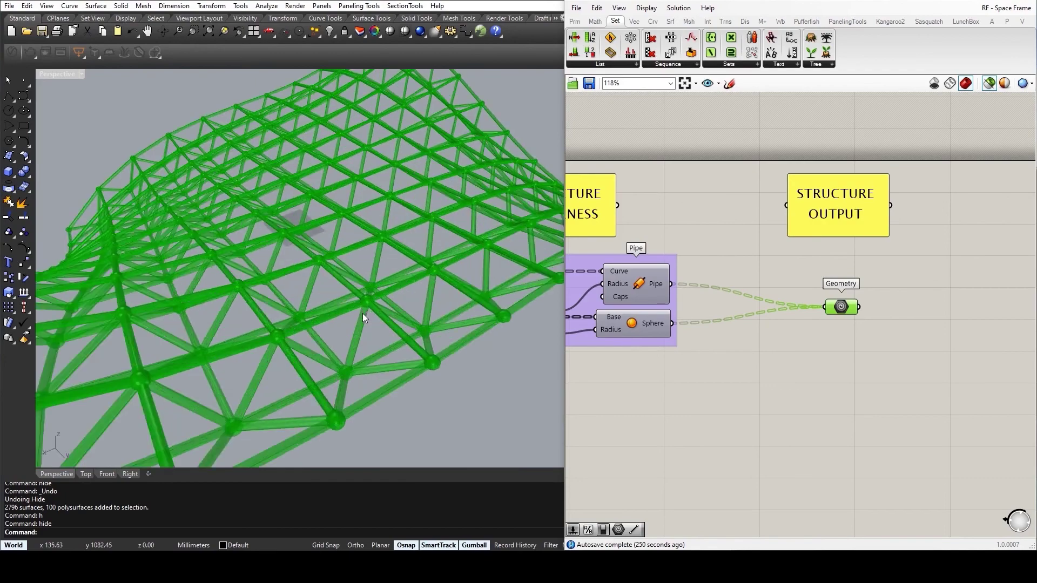
pyautogui.moveTo(352, 304); pyautogui.dragTo(432, 254, button='right')
pyautogui.rightClick(861, 276)
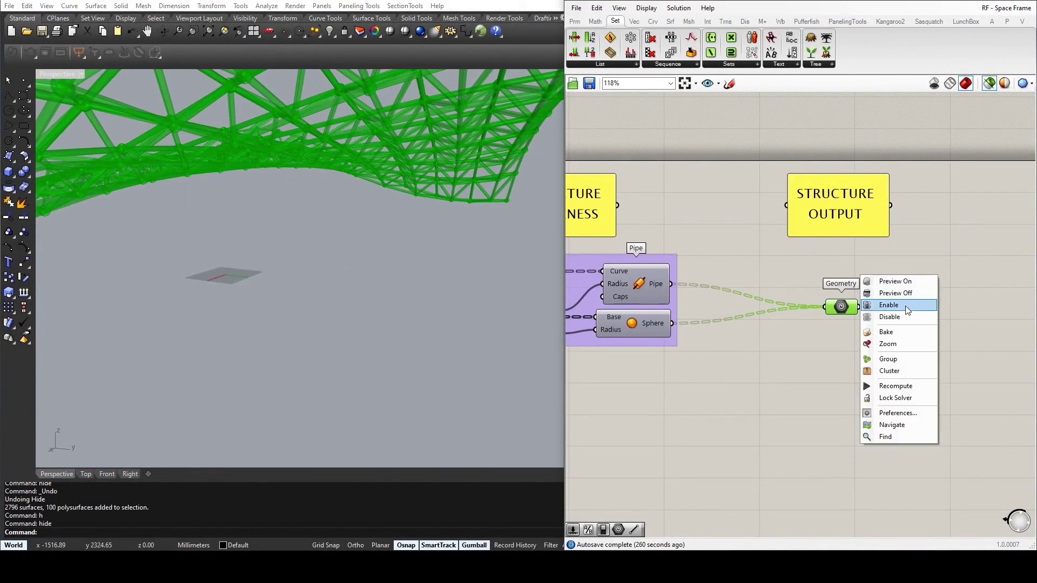
pyautogui.click(897, 331)
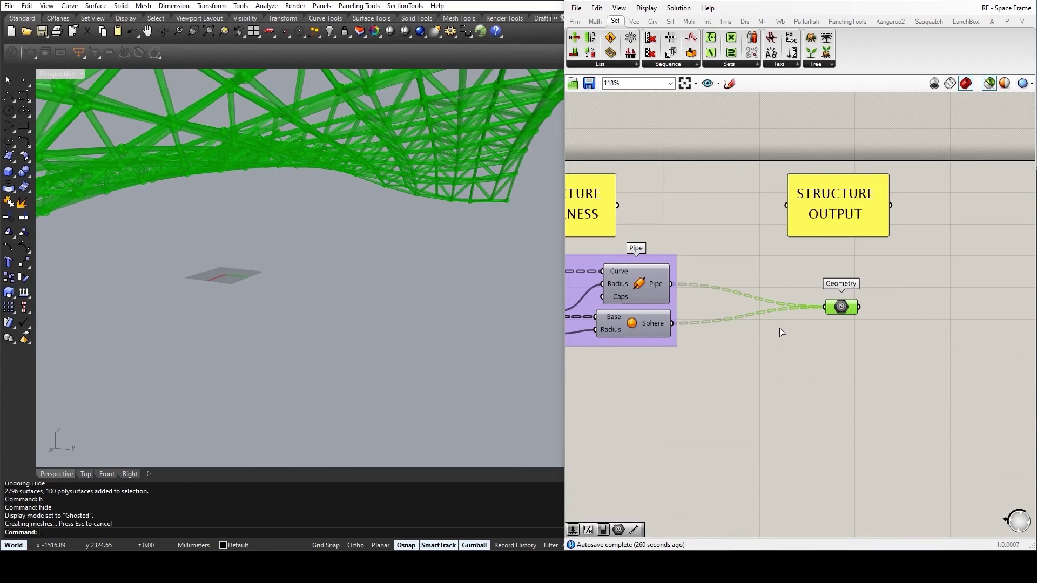
pyautogui.click(502, 192)
pyautogui.moveTo(493, 252); pyautogui.dragTo(381, 300, button='right')
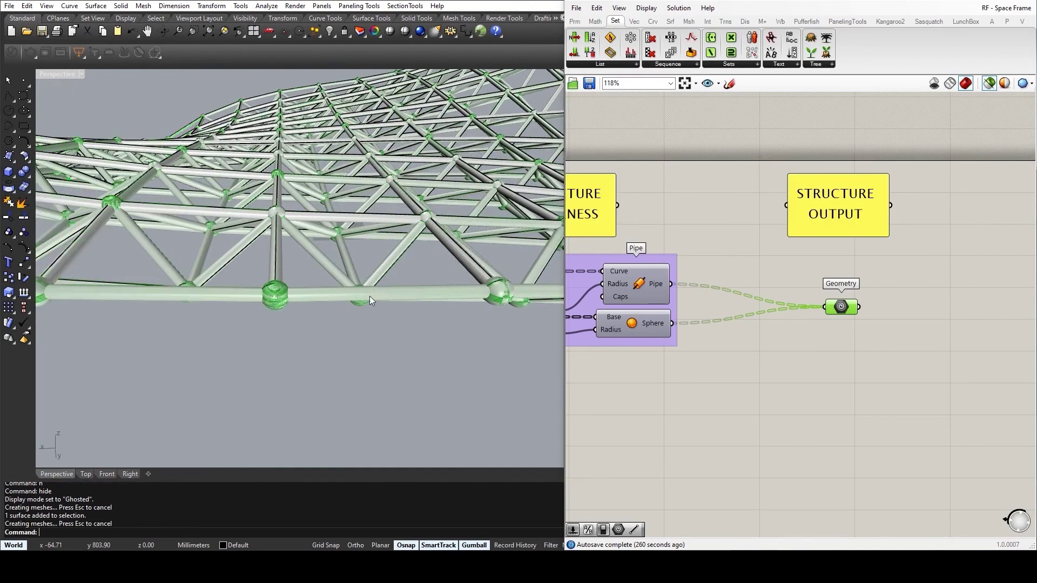
pyautogui.click(369, 296)
pyautogui.click(321, 294)
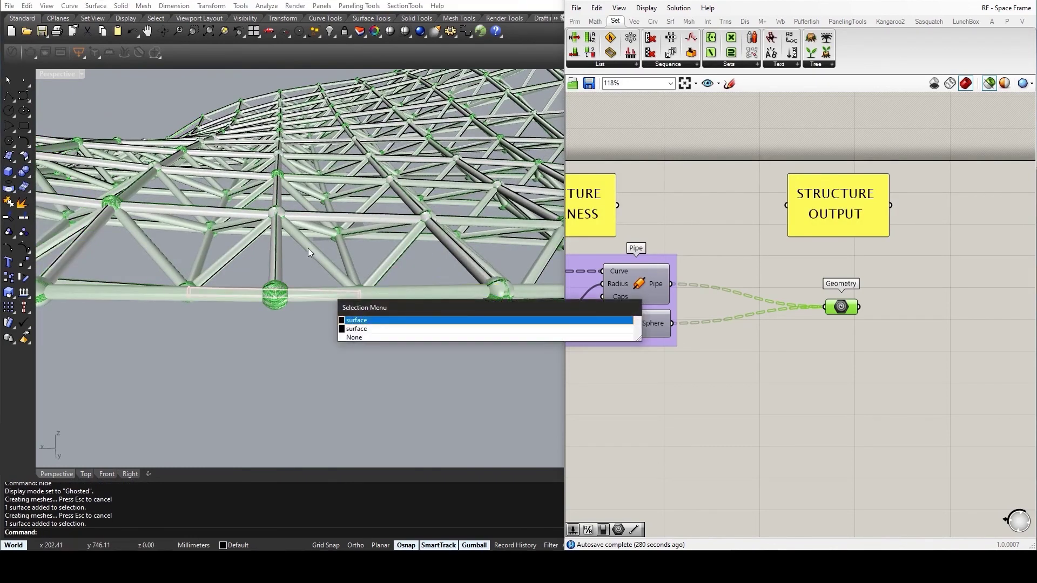
pyautogui.press('Escape')
pyautogui.rightClick(841, 307)
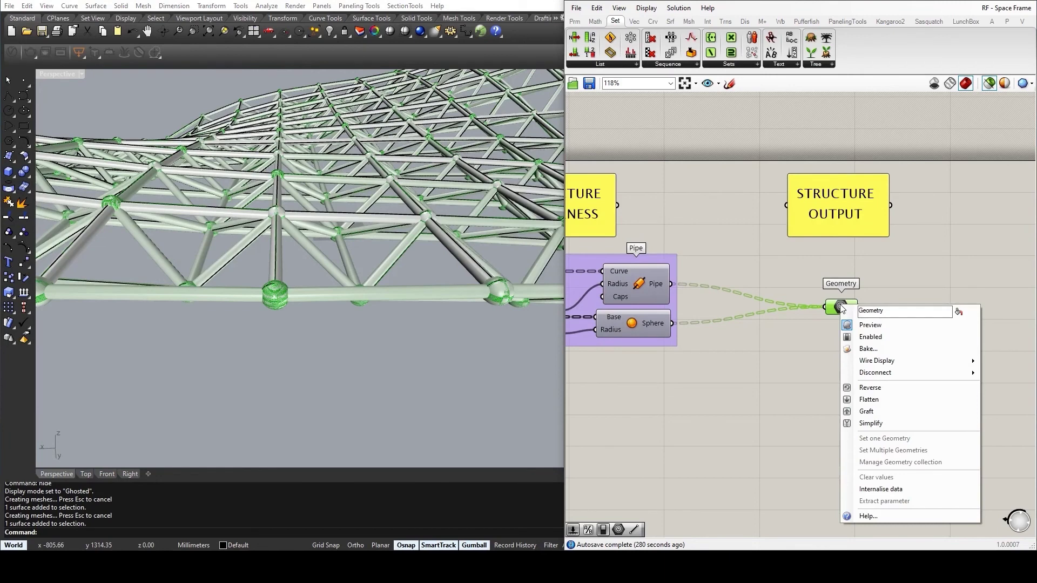
pyautogui.click(867, 348)
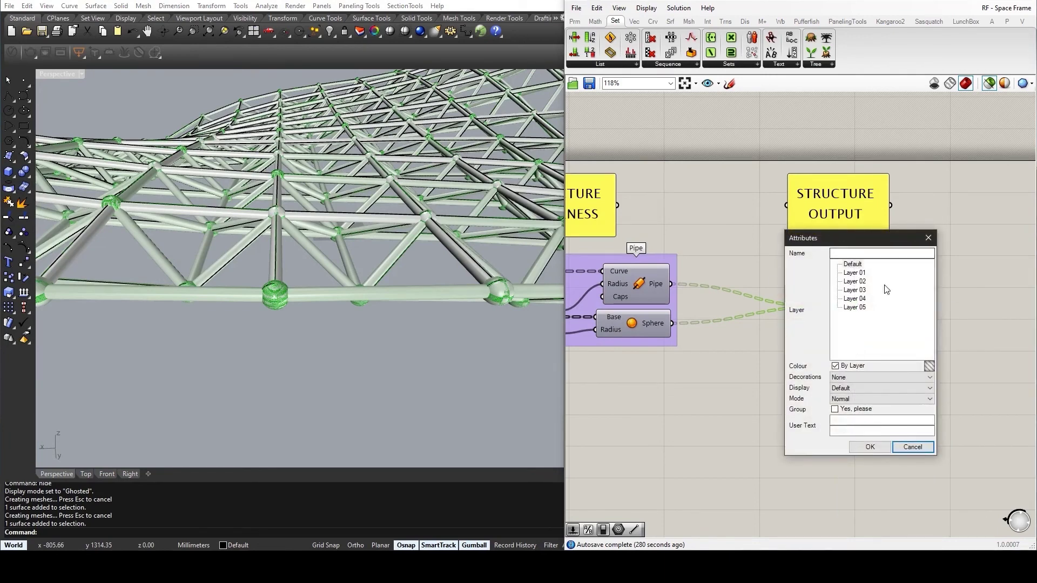
pyautogui.click(835, 409)
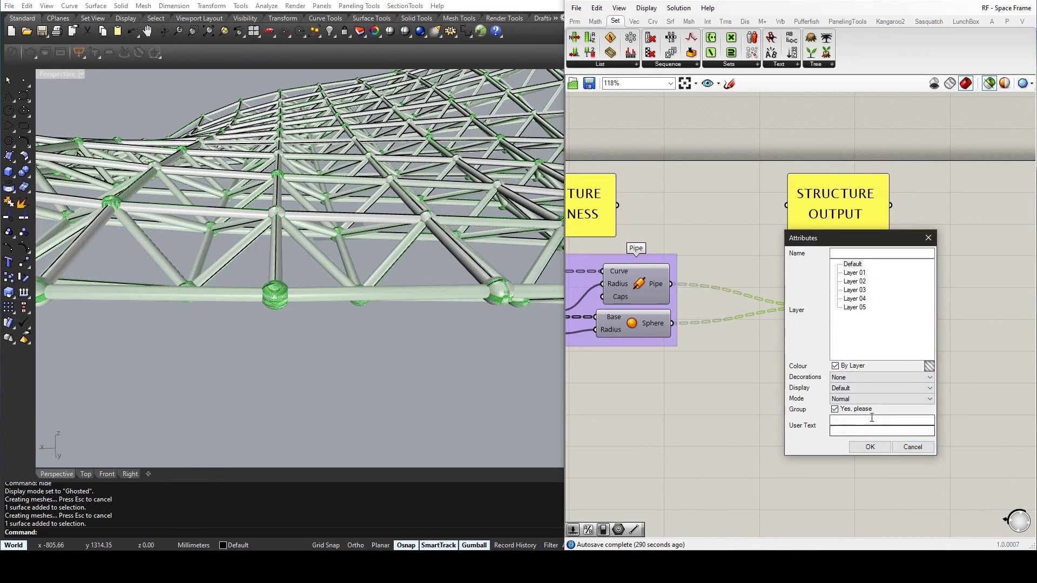
pyautogui.click(906, 448)
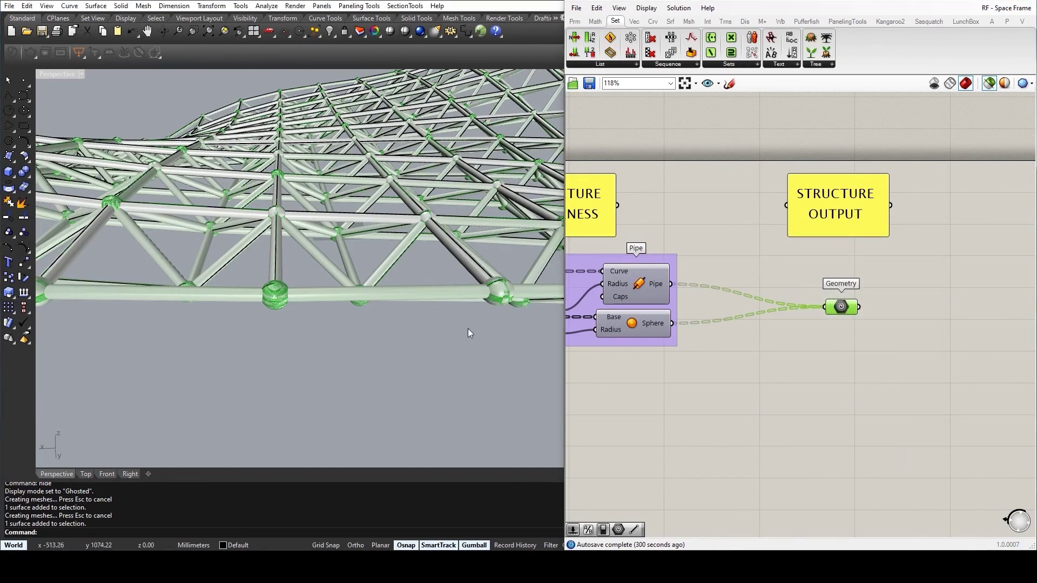
# Undo the baked copy of the space frame and orbit to frame the whole frame
pyautogui.scroll(-3, 423, 333)
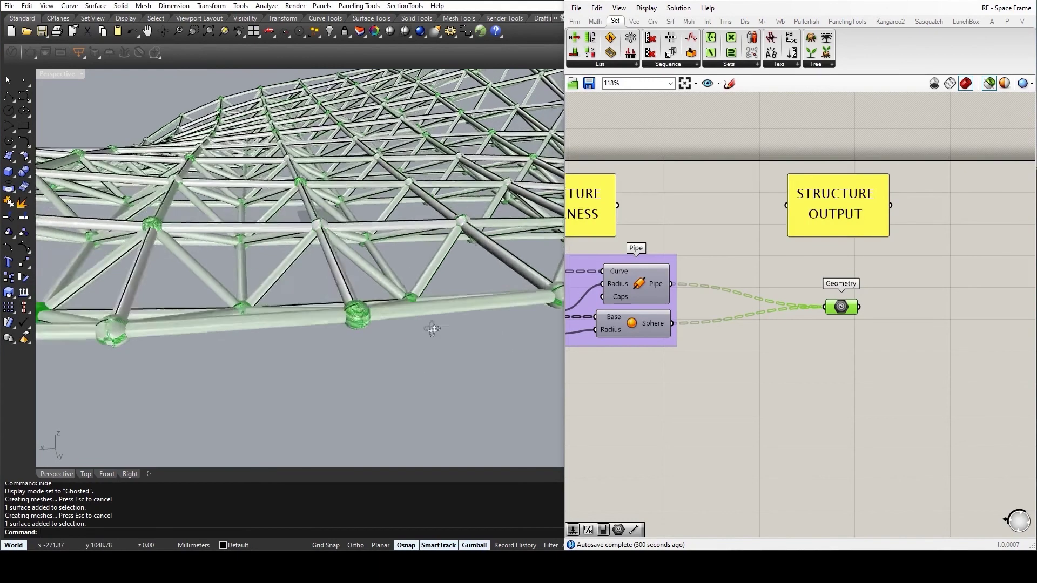
pyautogui.hotkey('ctrl', 'z')
pyautogui.scroll(-5, 427, 233)
pyautogui.moveTo(437, 220); pyautogui.dragTo(376, 246, button='right')
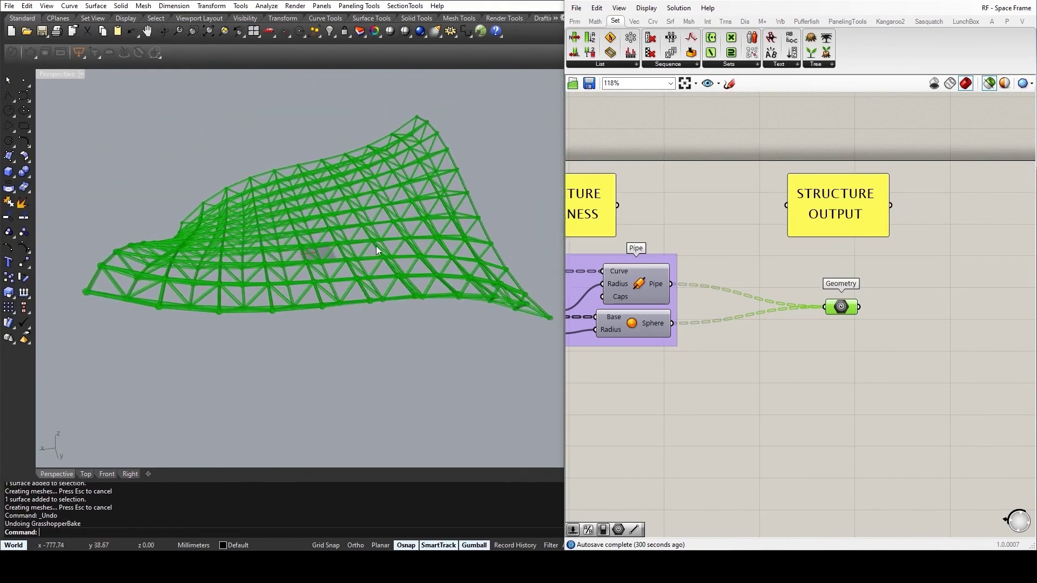
# Show the 2896 hidden perforated canopy panels with hh and orbit around them
pyautogui.write('hh')
pyautogui.press('Return')
pyautogui.moveTo(359, 277); pyautogui.dragTo(533, 265, button='right')
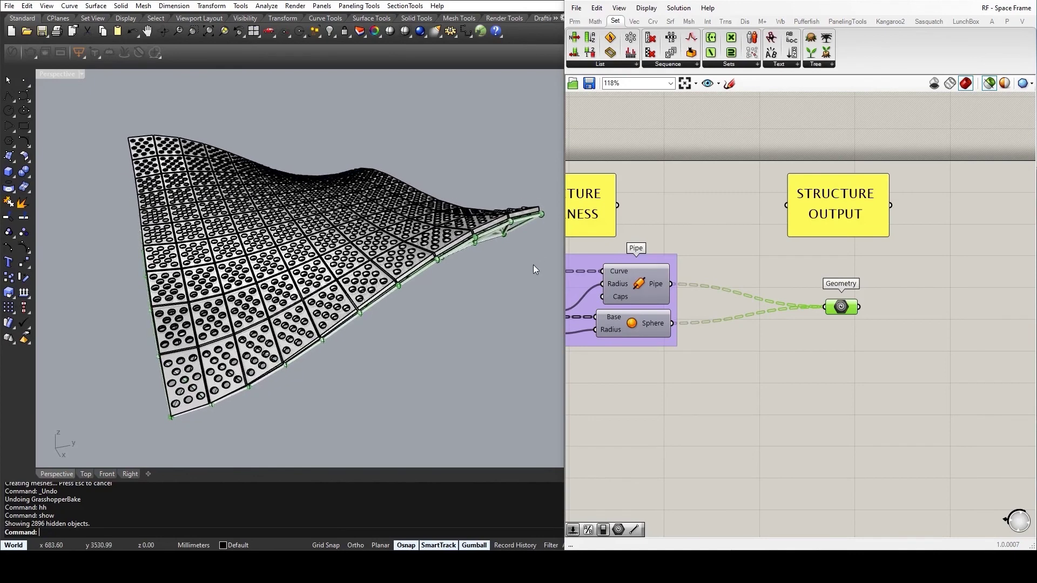
pyautogui.scroll(-3, 751, 195)
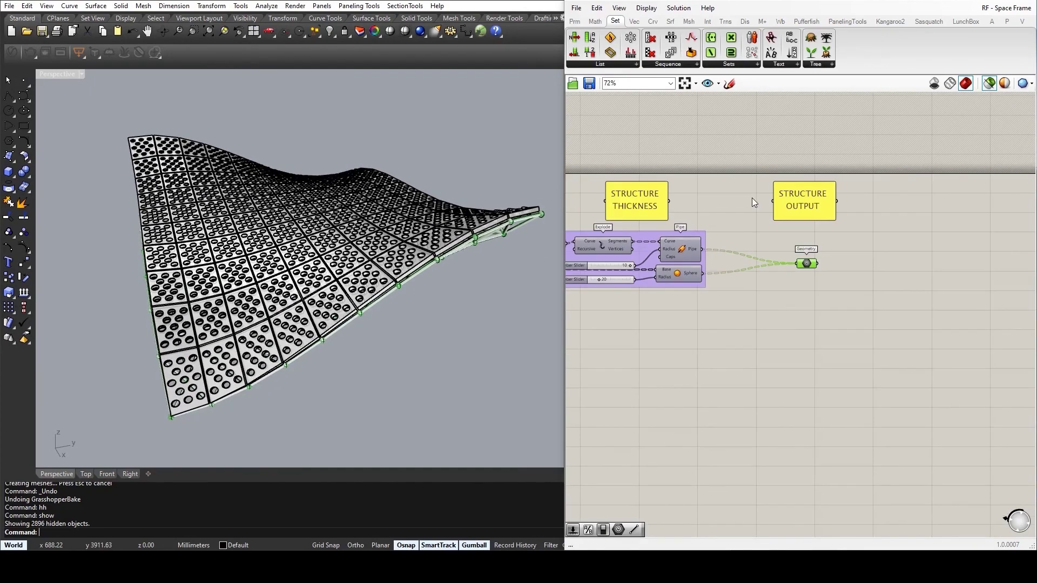